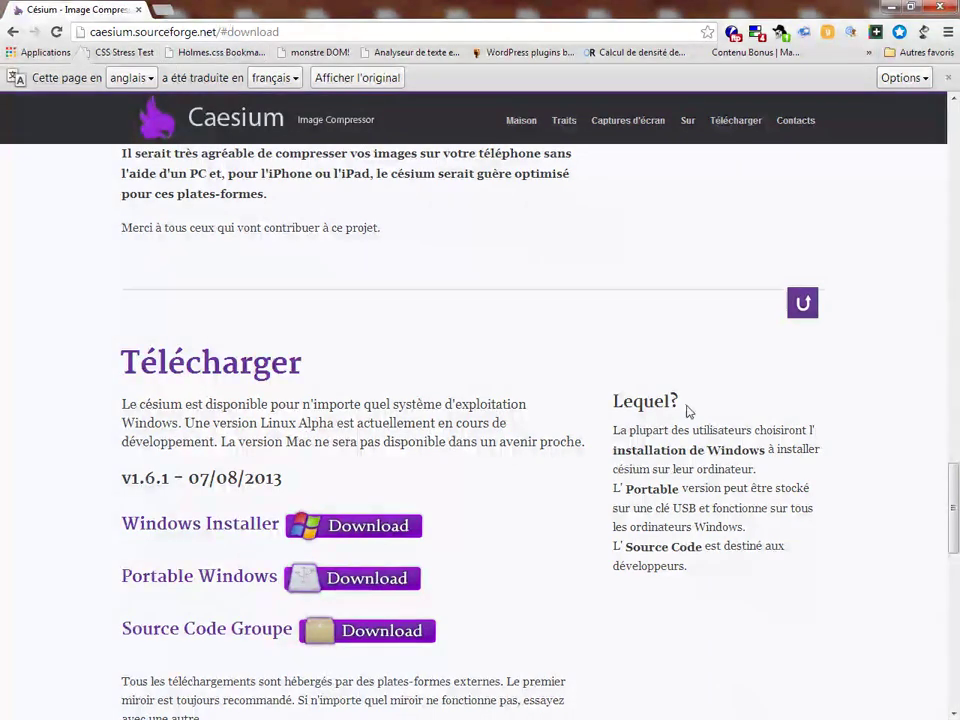
# Step: Download the Caesium 1.6.1 Windows installer from the Sourceforge.net mirror
pyautogui.moveTo(735, 121)
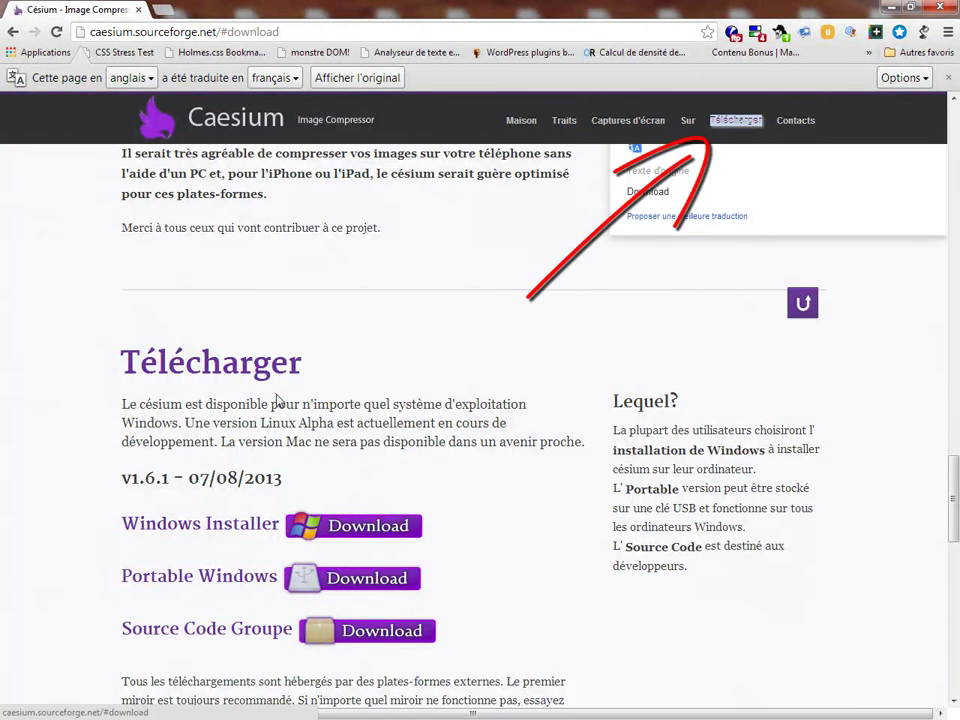
pyautogui.scroll(-3, 62, 462)
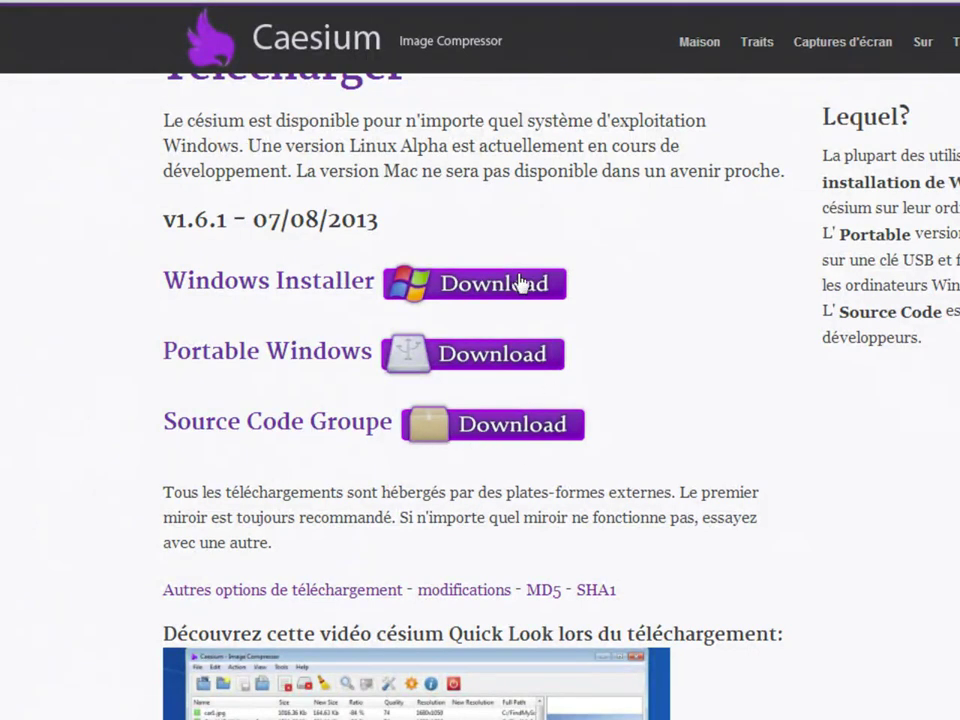
pyautogui.click(487, 284)
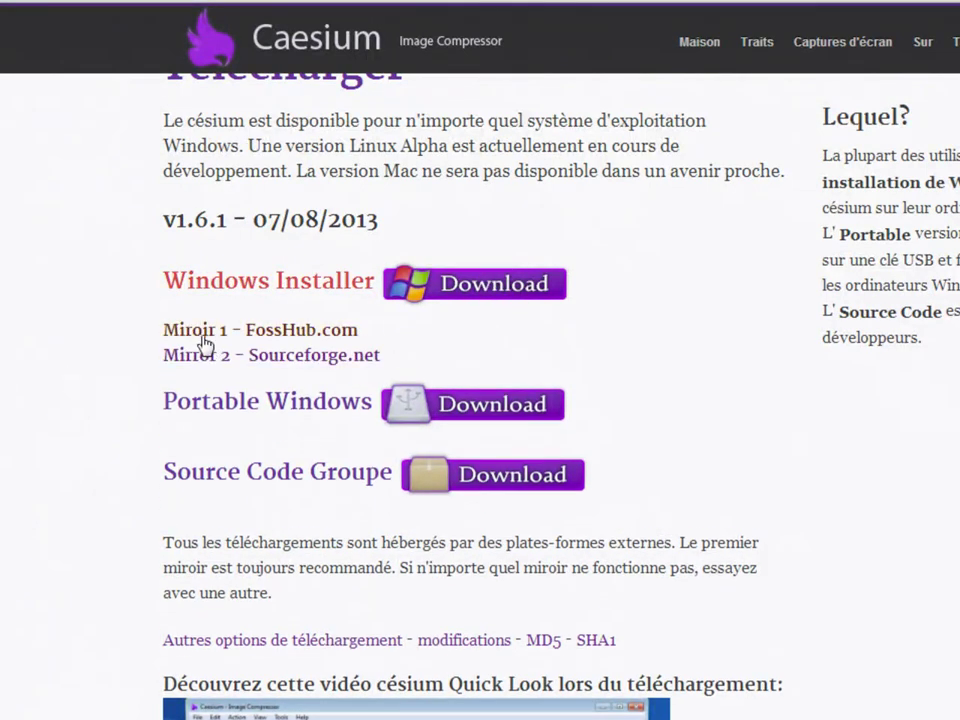
pyautogui.click(273, 358)
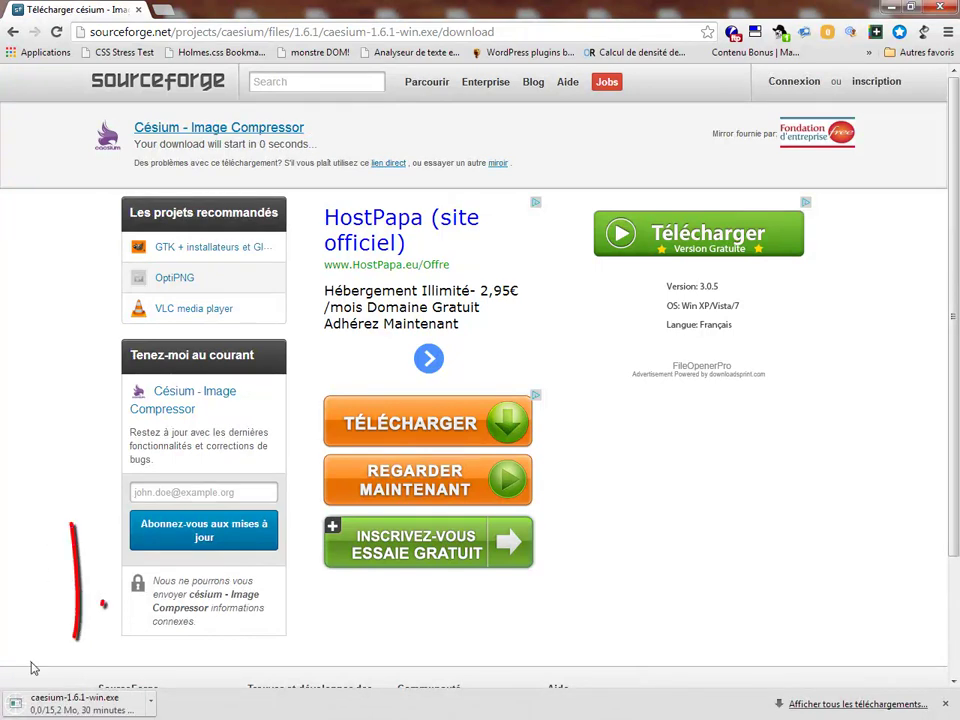
# Step: Cancel the running caesium-1.6.1-win.exe download
pyautogui.click(152, 704)
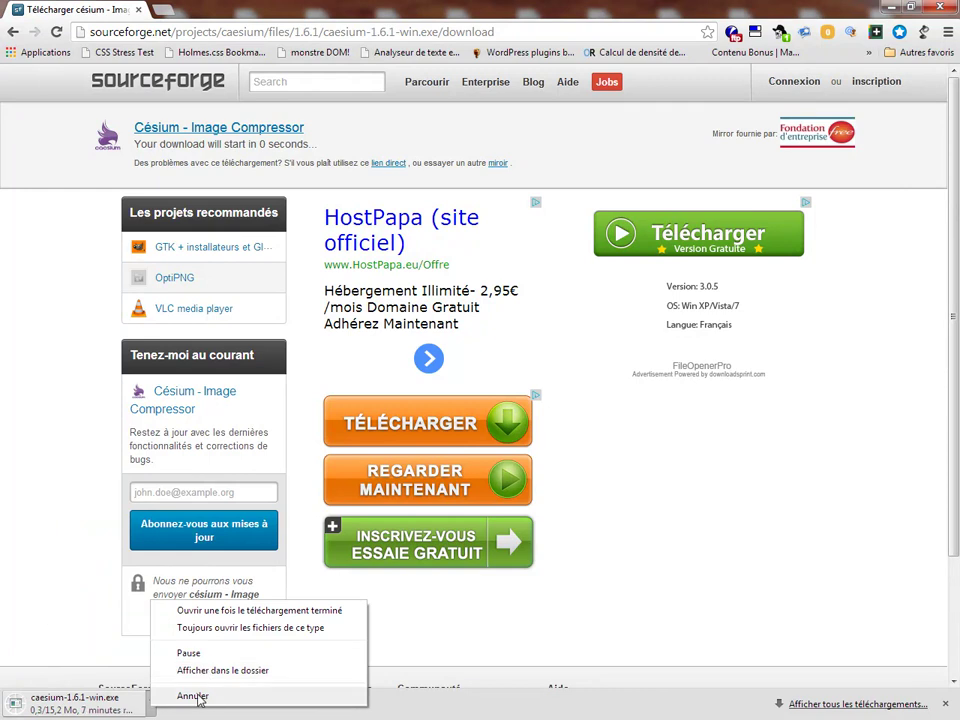
pyautogui.click(196, 696)
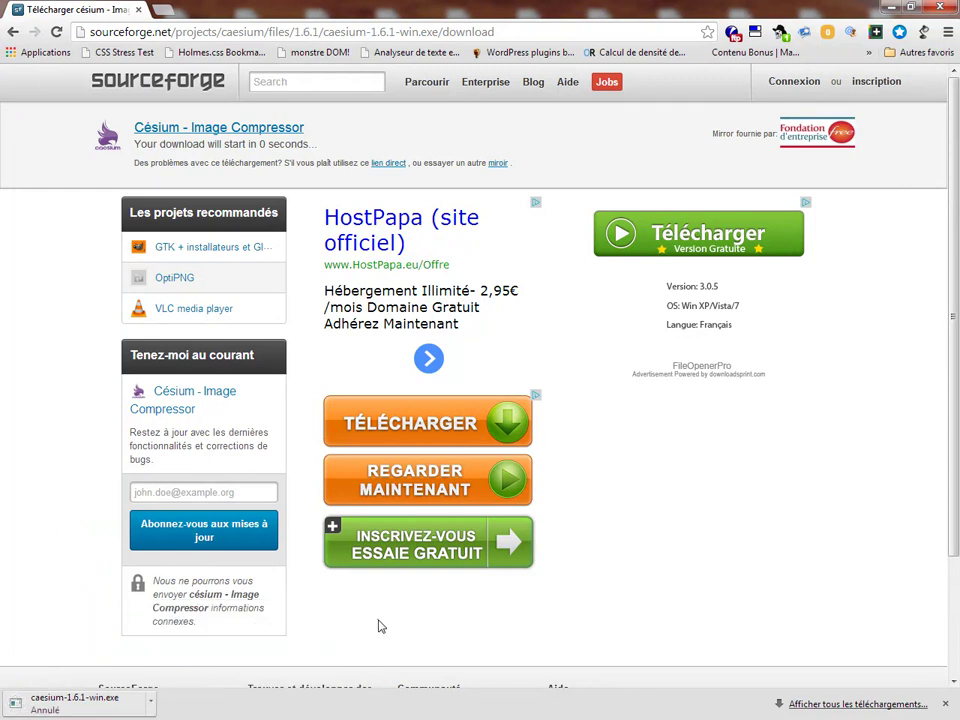
# Step: Close the browser and launch Caesium from its desktop shortcut
pyautogui.click(939, 8)
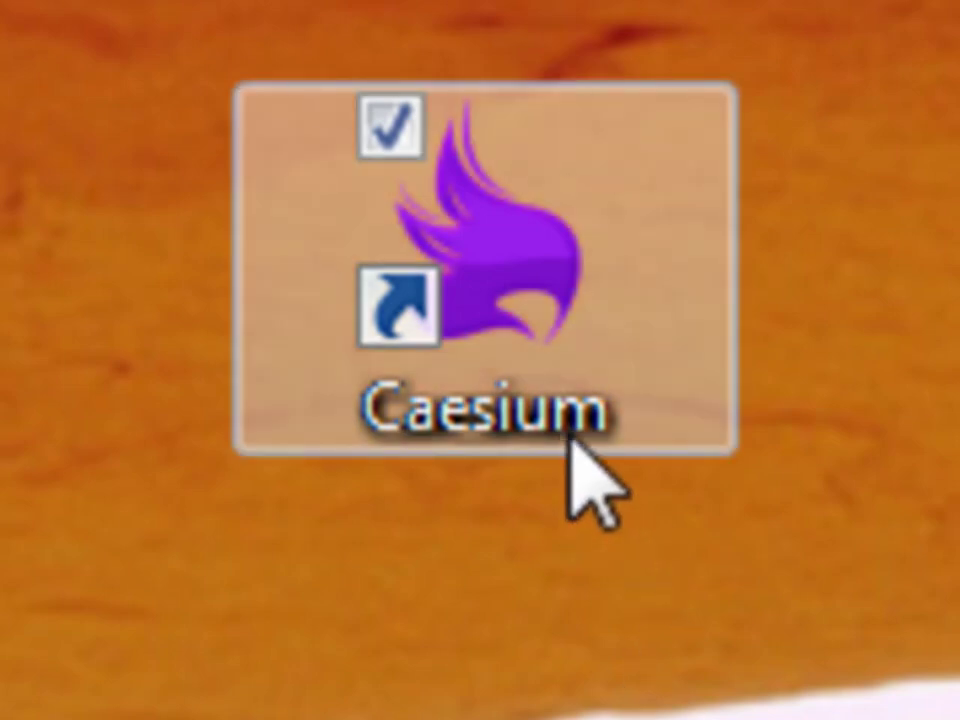
pyautogui.doubleClick(488, 300)
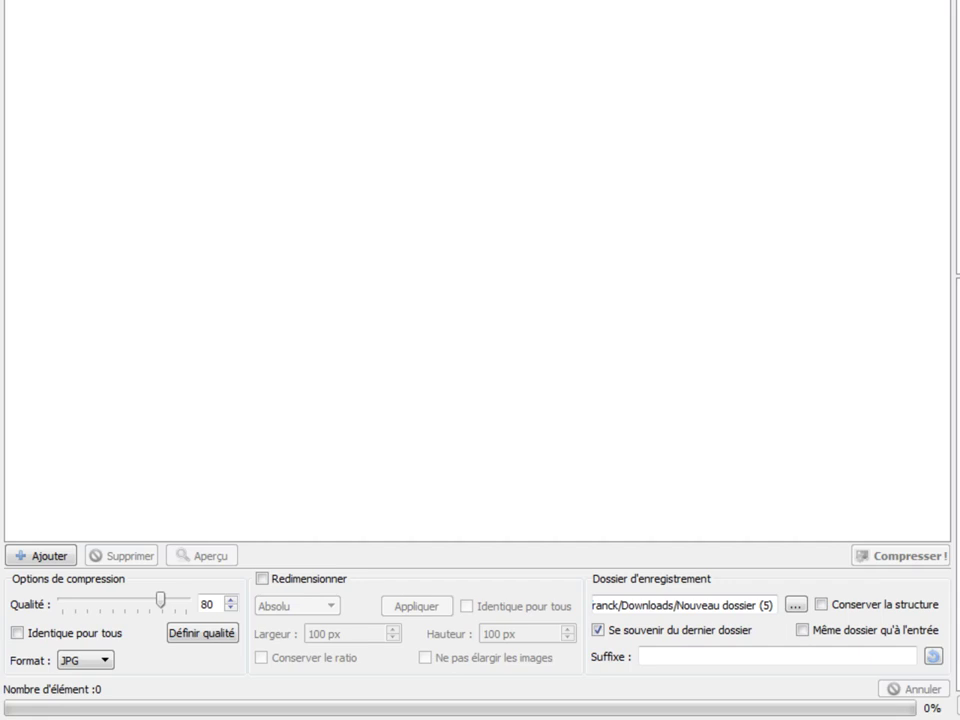
# Step: Add 137rzxfwa4u4v.jpg and 85ongazo811f.jpg from the J:/FreedigitalPhotos.net folder to the image list
pyautogui.hotkey('alt', 'Tab')
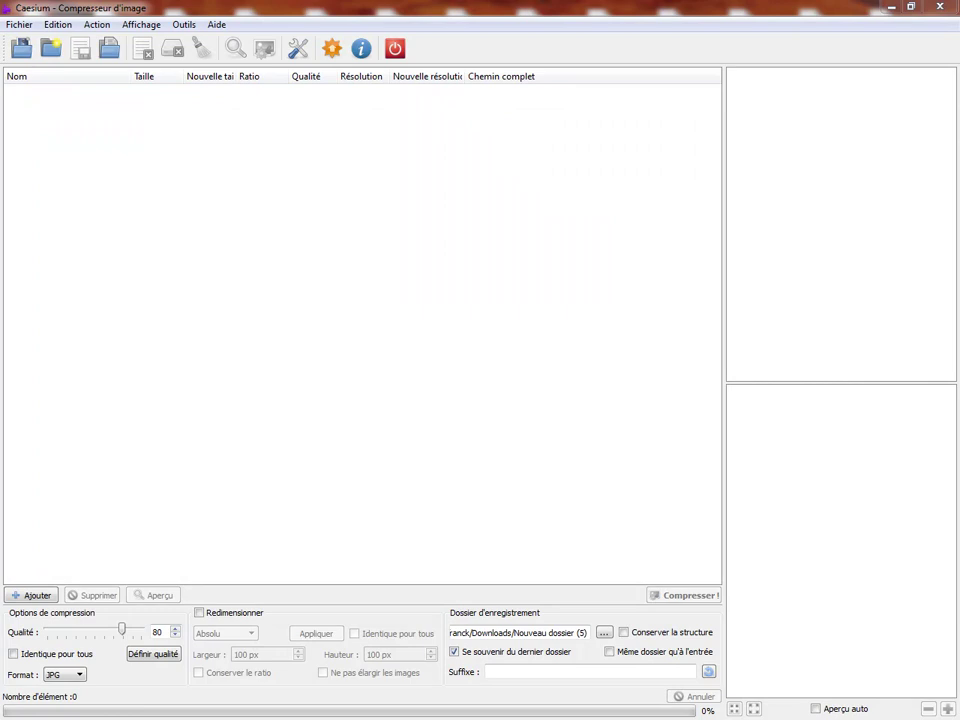
pyautogui.moveTo(160, 414); pyautogui.dragTo(198, 390)
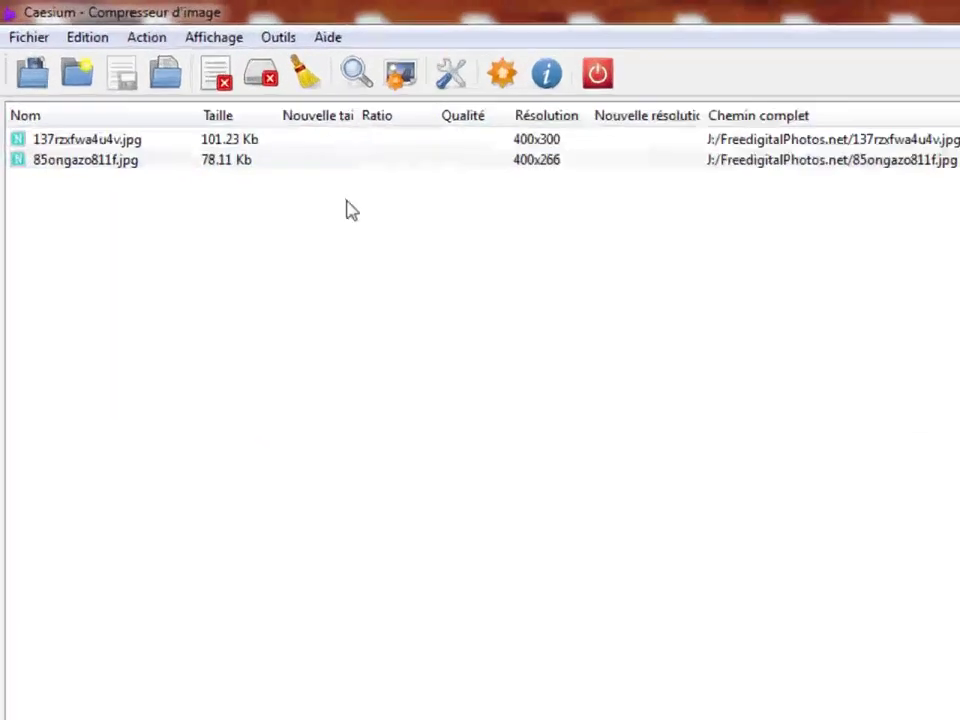
# Step: Remove both images, 137rzxfwa4u4v.jpg and 85ongazo811f.jpg, from the image list
pyautogui.click(190, 218)
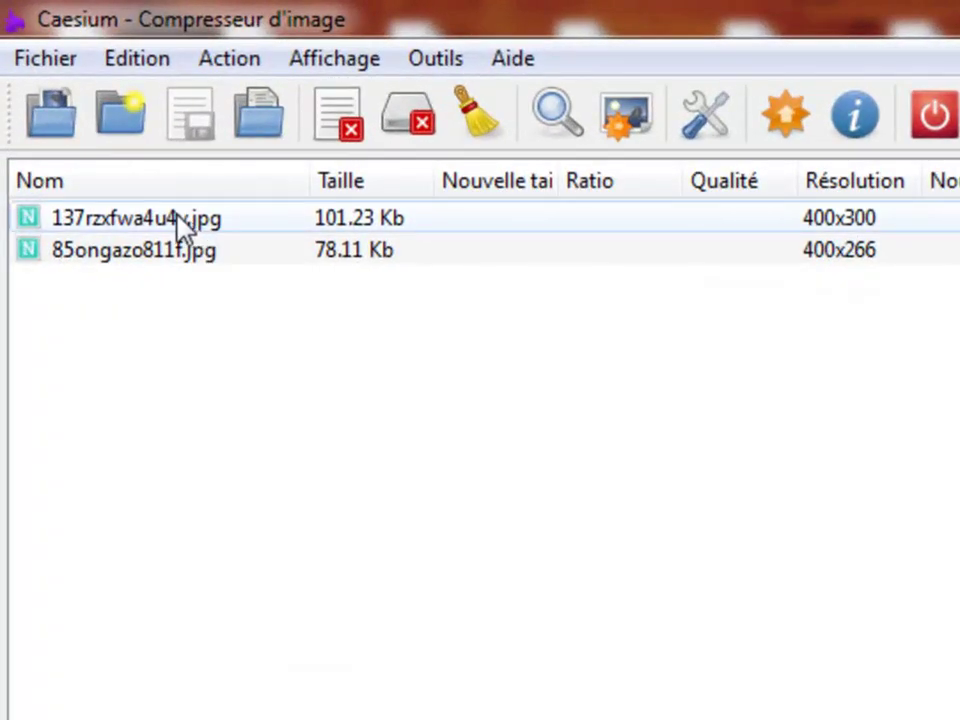
pyautogui.keyDown('shift'); pyautogui.click(193, 252); pyautogui.keyUp('shift')
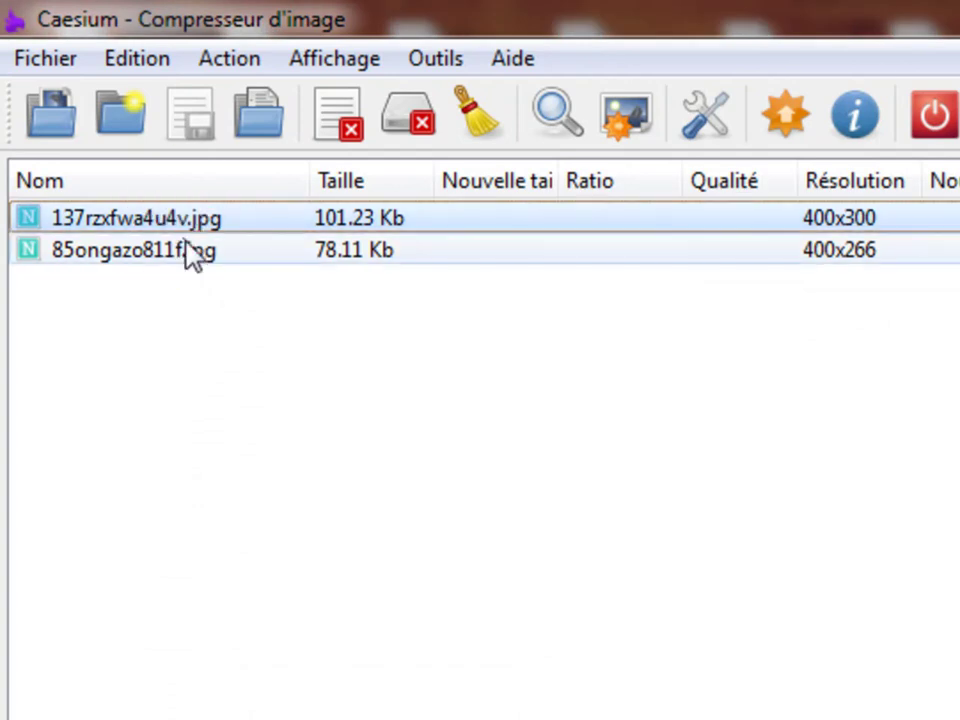
pyautogui.click(190, 224)
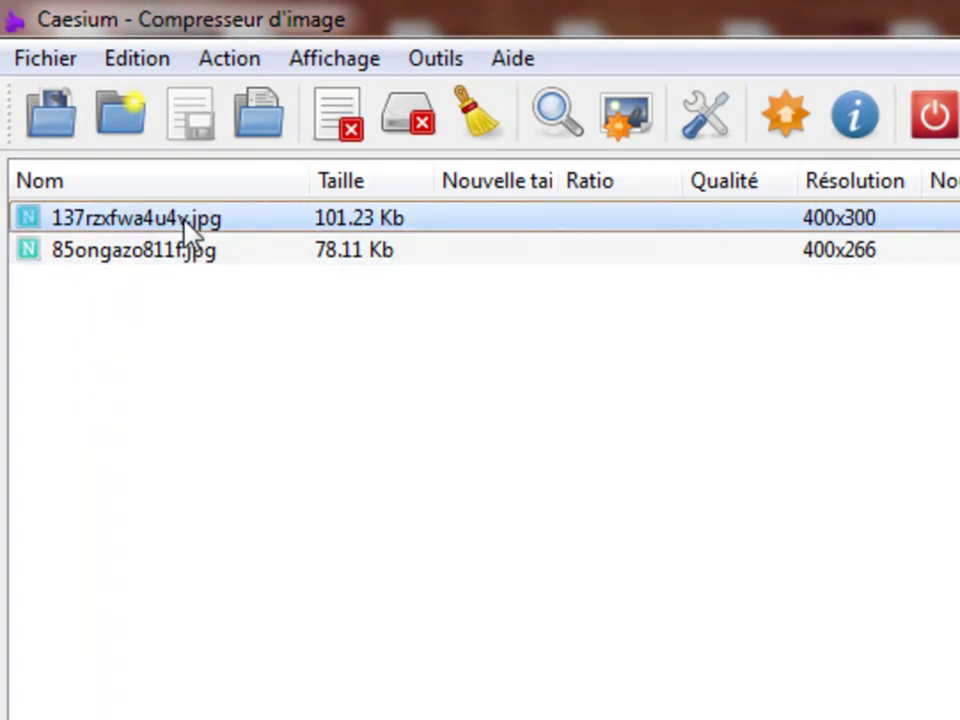
pyautogui.keyDown('shift'); pyautogui.click(187, 252); pyautogui.keyUp('shift')
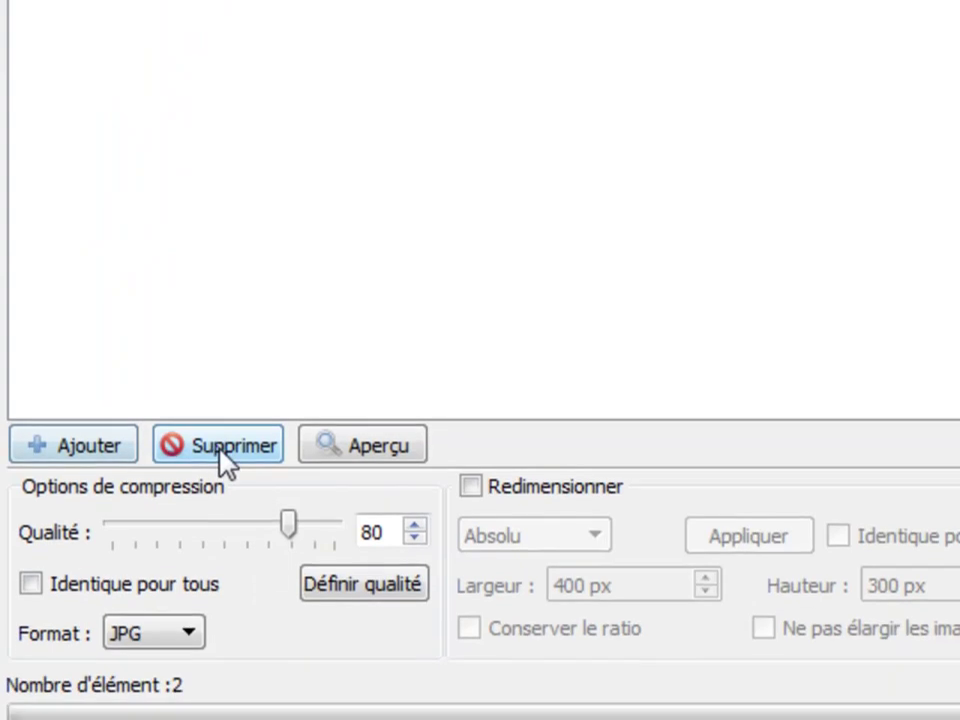
pyautogui.click(222, 446)
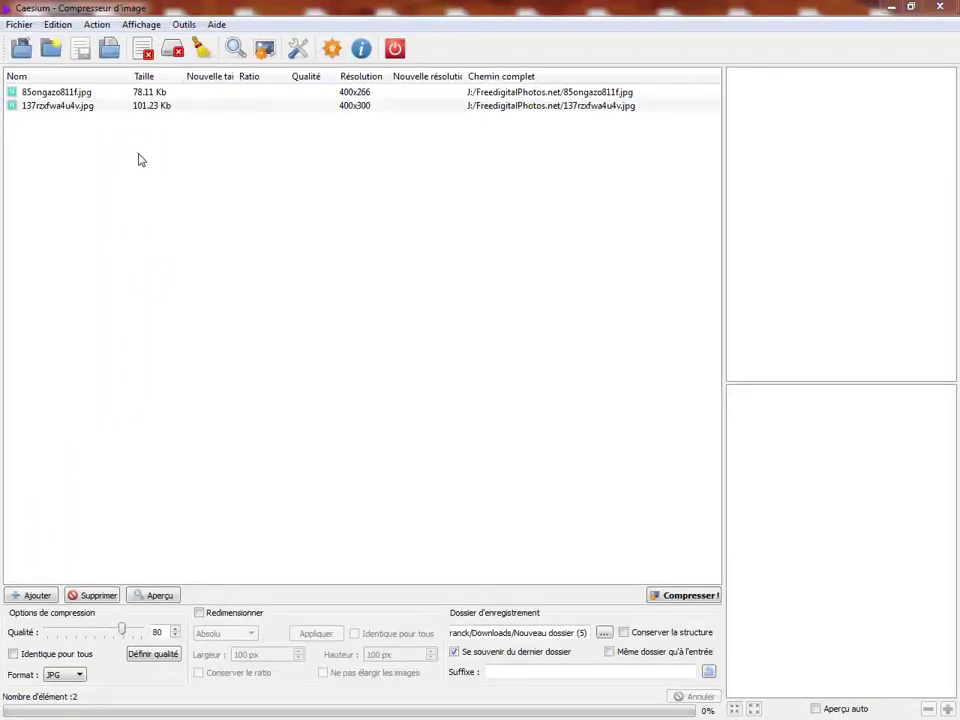
pyautogui.click(52, 50)
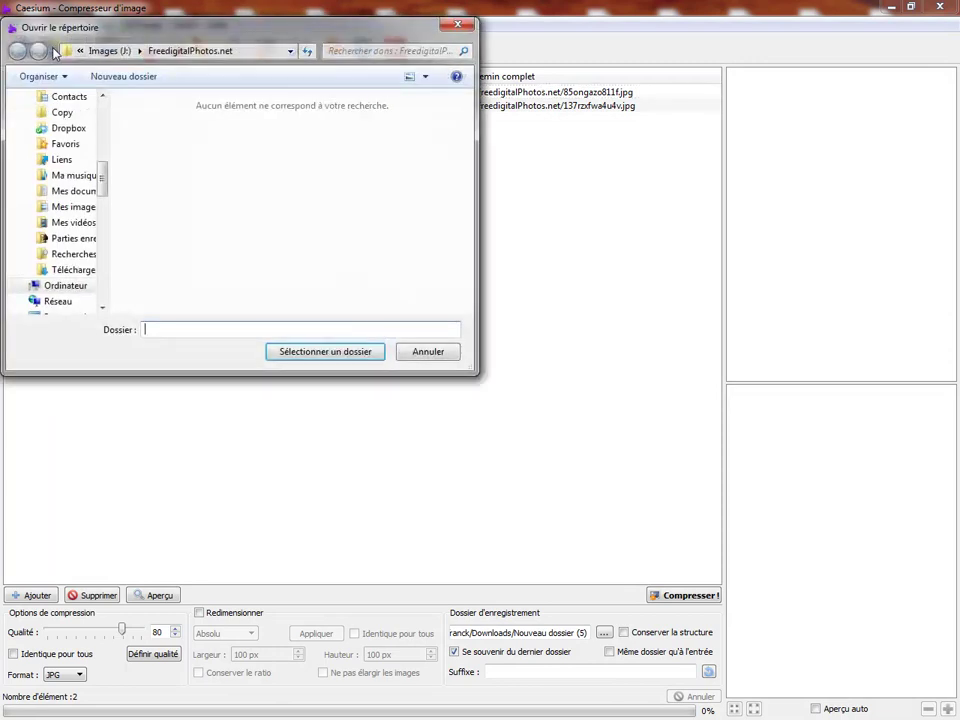
pyautogui.scroll(-4, 98, 178)
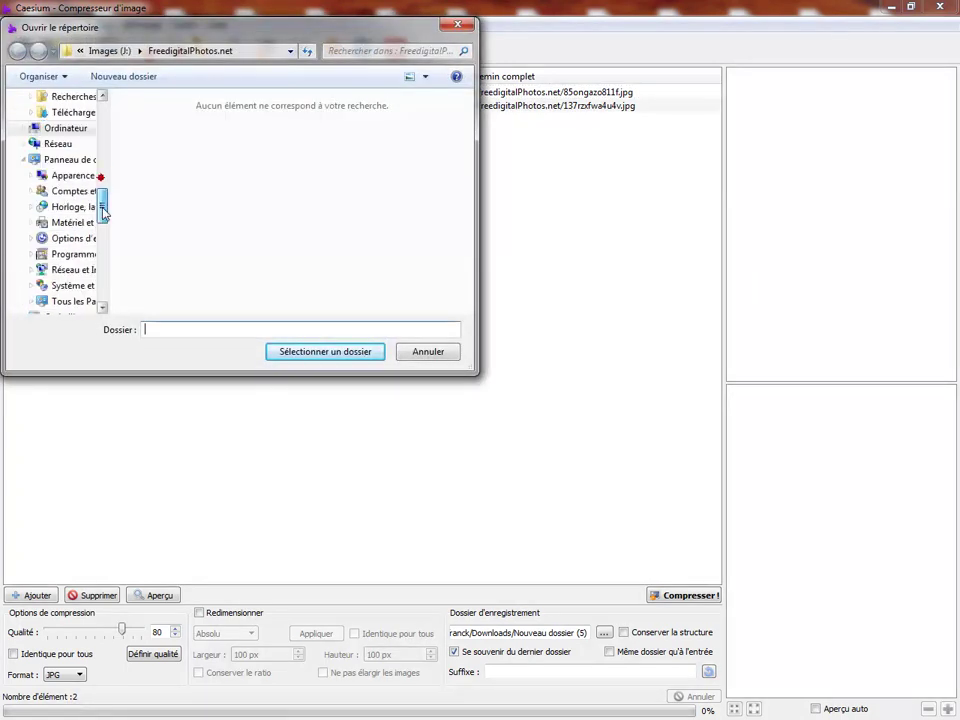
pyautogui.click(62, 114)
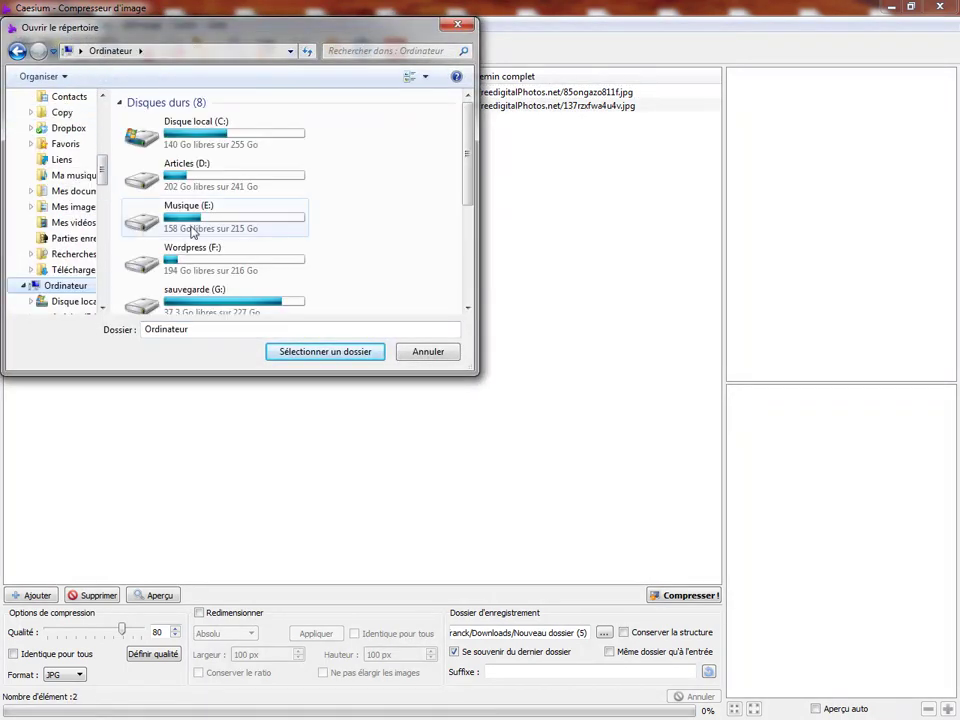
pyautogui.scroll(-3, 274, 257)
pyautogui.doubleClick(216, 225)
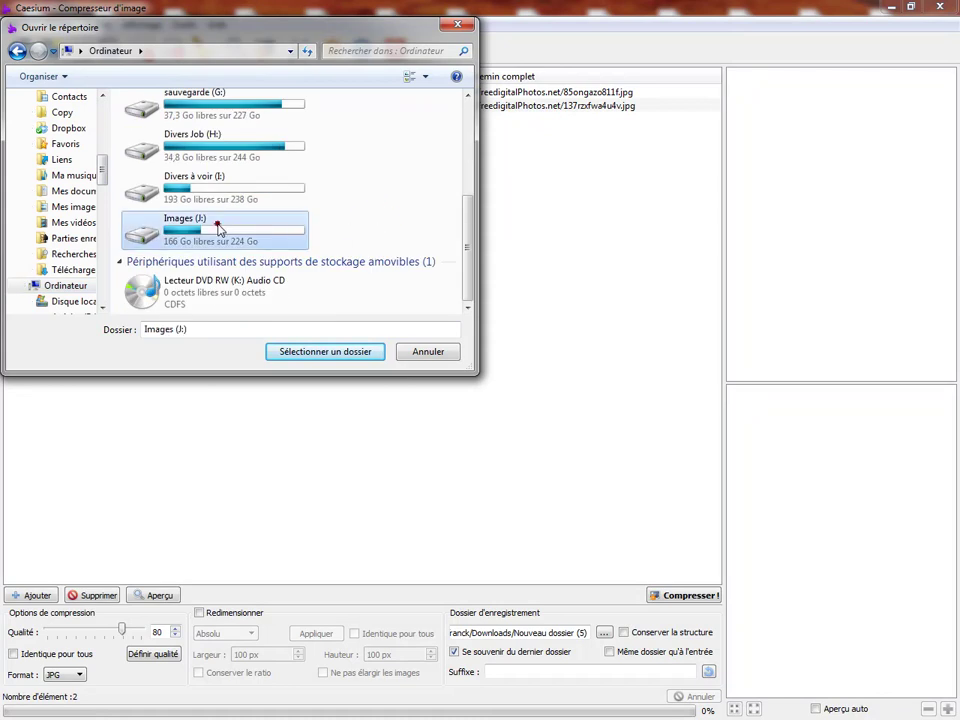
pyautogui.click(456, 25)
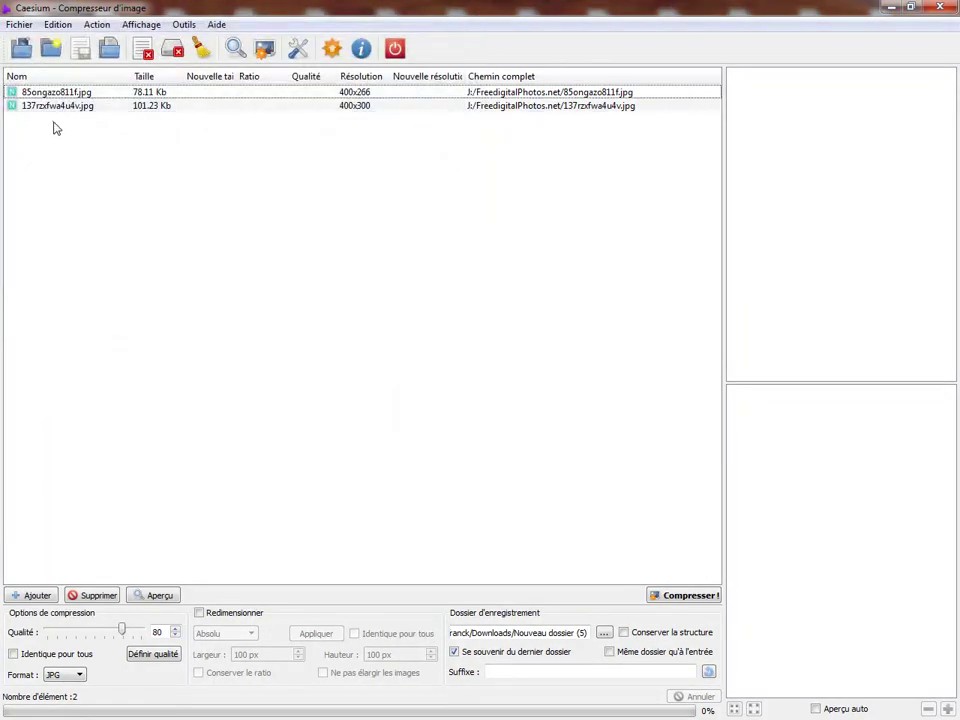
# Step: Display the original picture of 85ongazo811f.jpg and of 137rzxfwa4u4v.jpg in turn
pyautogui.click(47, 91)
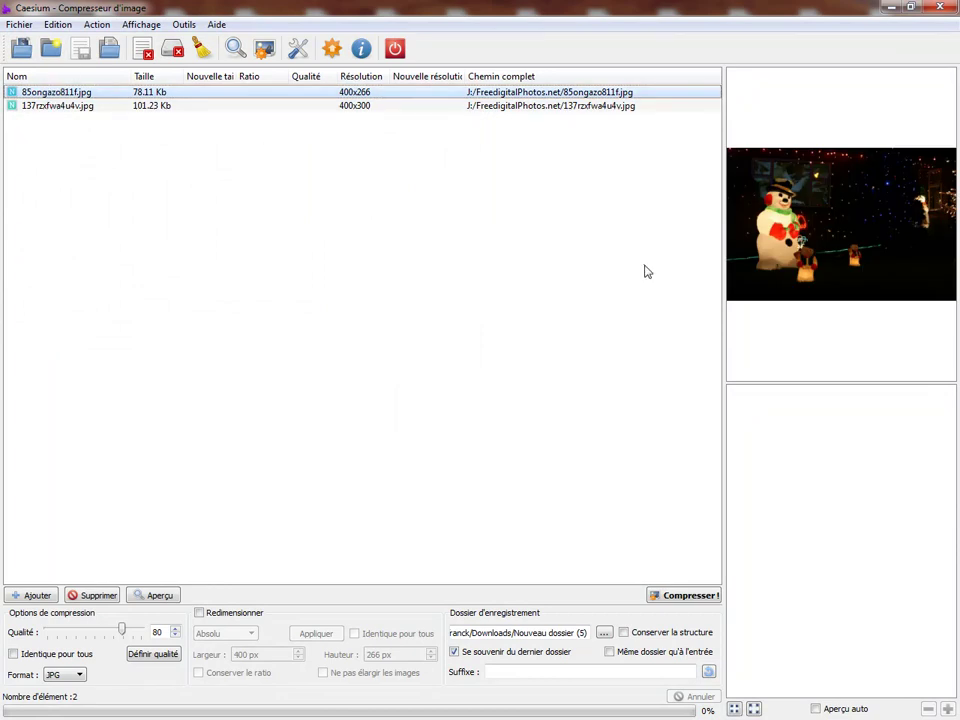
pyautogui.click(47, 105)
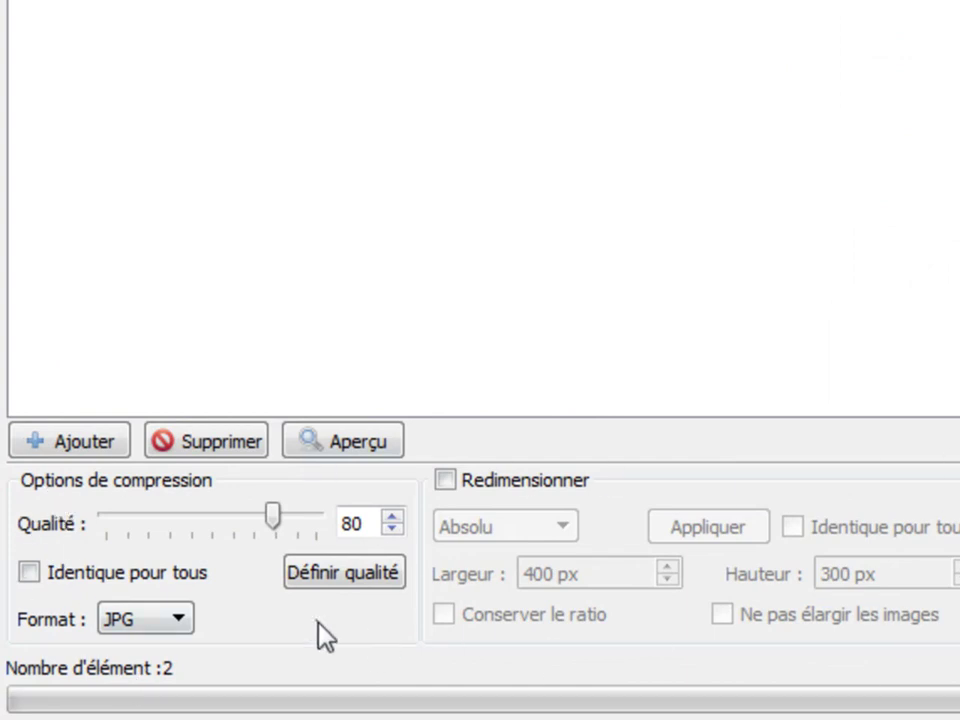
# Step: Lower the compression quality to 50
pyautogui.moveTo(274, 514); pyautogui.dragTo(213, 514)
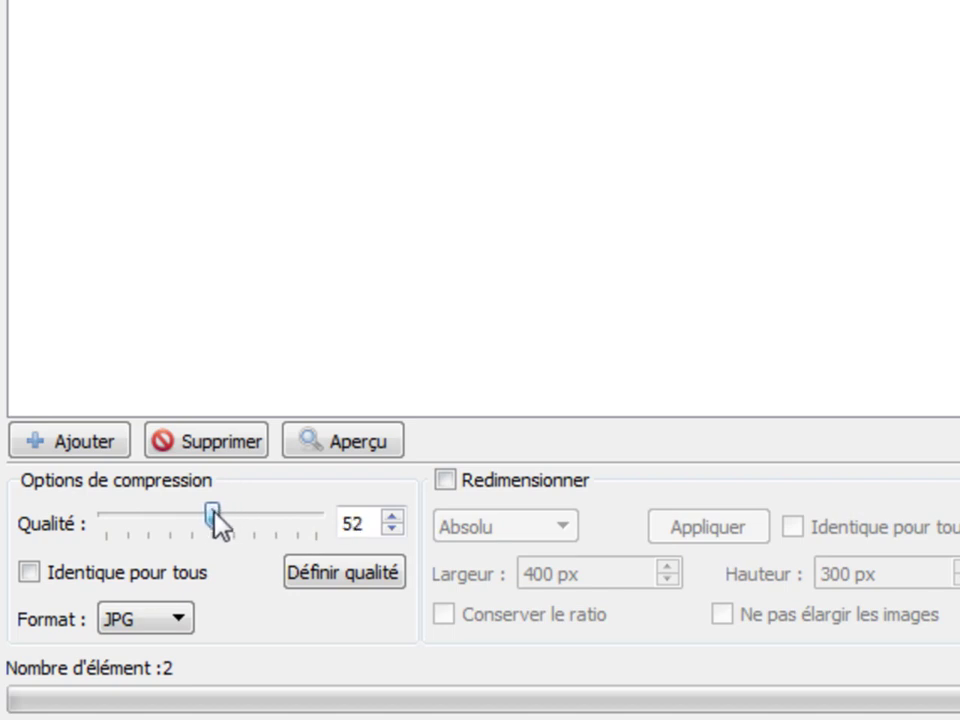
pyautogui.click(392, 530)
pyautogui.click(392, 530)
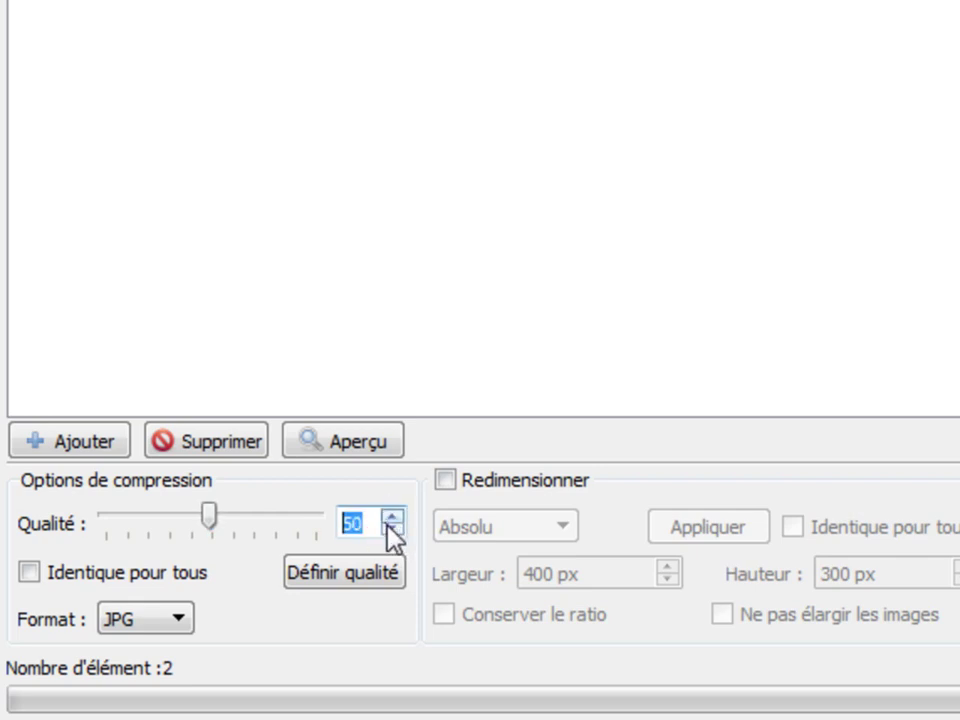
# Step: Set the compression quality to 30, trying small increases and decreases around that value
pyautogui.moveTo(208, 516); pyautogui.dragTo(167, 520)
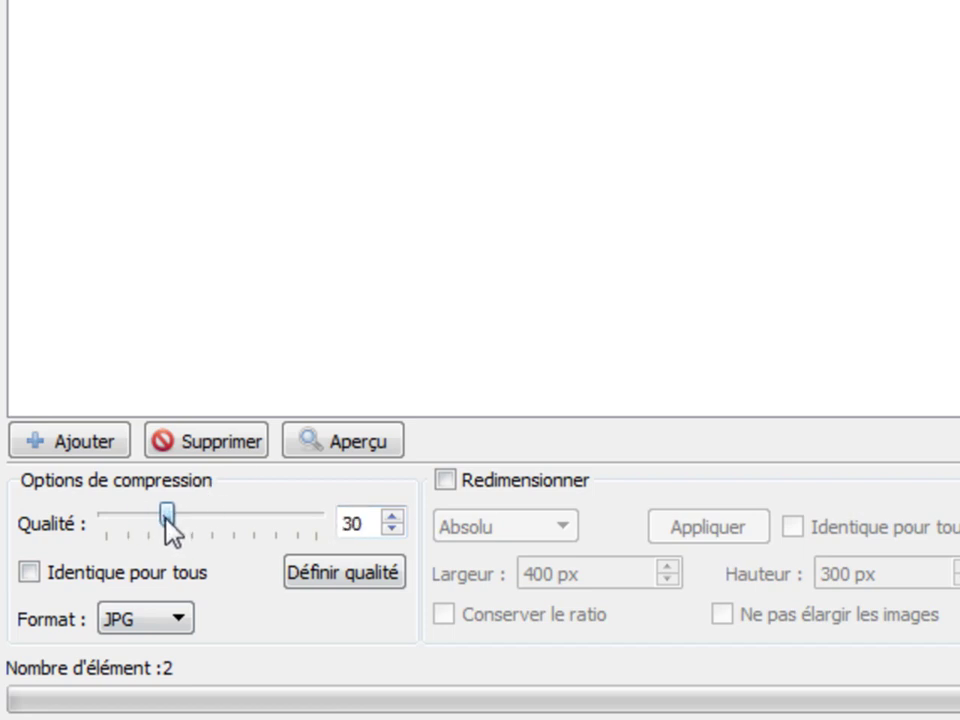
pyautogui.click(390, 520)
pyautogui.click(390, 520)
pyautogui.click(390, 520)
pyautogui.click(390, 520)
pyautogui.click(390, 530)
pyautogui.click(390, 530)
pyautogui.click(390, 530)
pyautogui.click(390, 530)
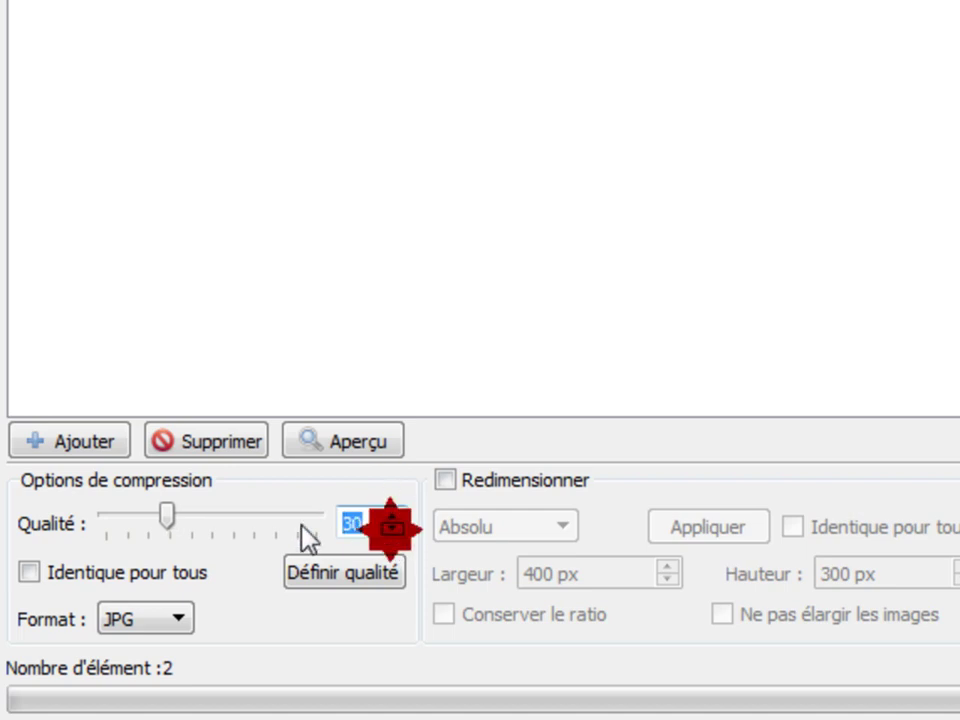
# Step: Set the compression quality to 60 and apply it to 85ongazo811f.jpg
pyautogui.moveTo(167, 520); pyautogui.dragTo(245, 522)
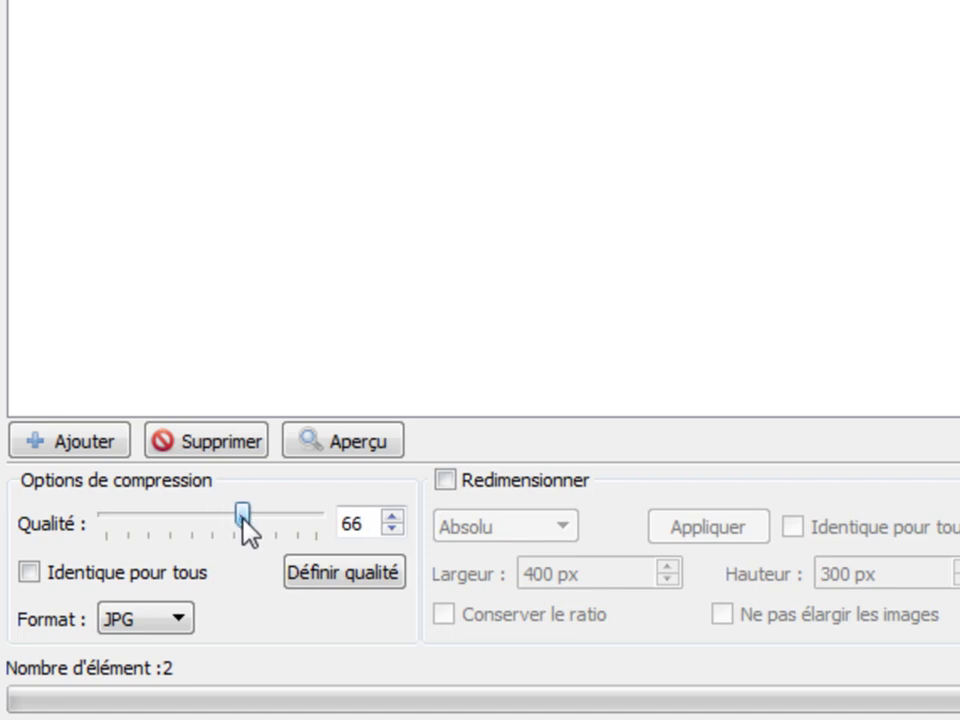
pyautogui.click(393, 531)
pyautogui.click(393, 531)
pyautogui.click(393, 531)
pyautogui.click(393, 531)
pyautogui.click(393, 531)
pyautogui.click(398, 578)
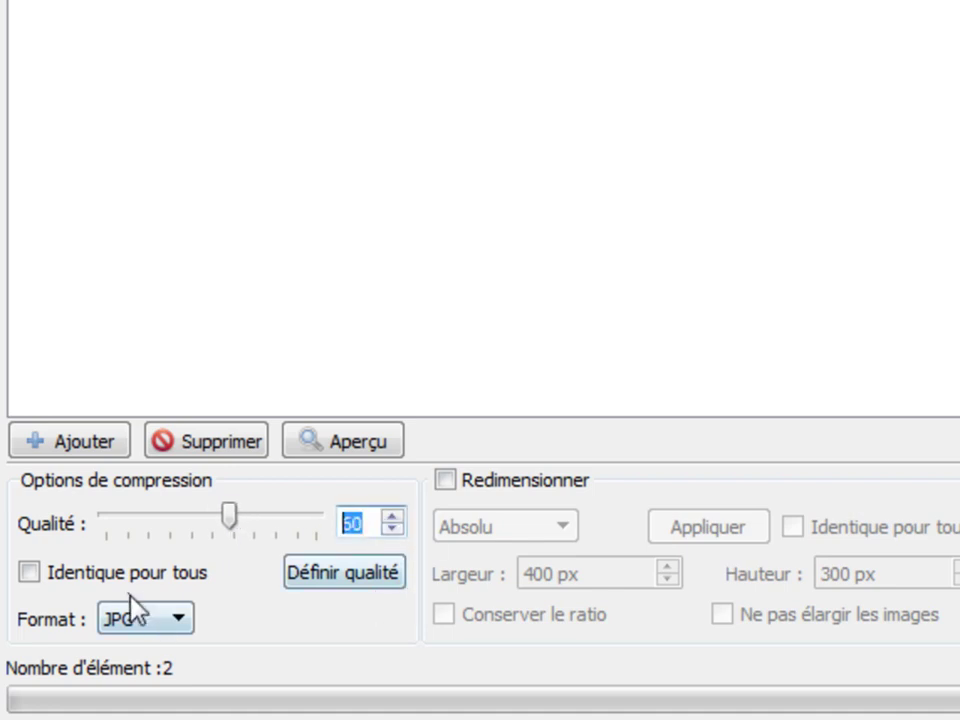
pyautogui.click(375, 246)
pyautogui.click(358, 572)
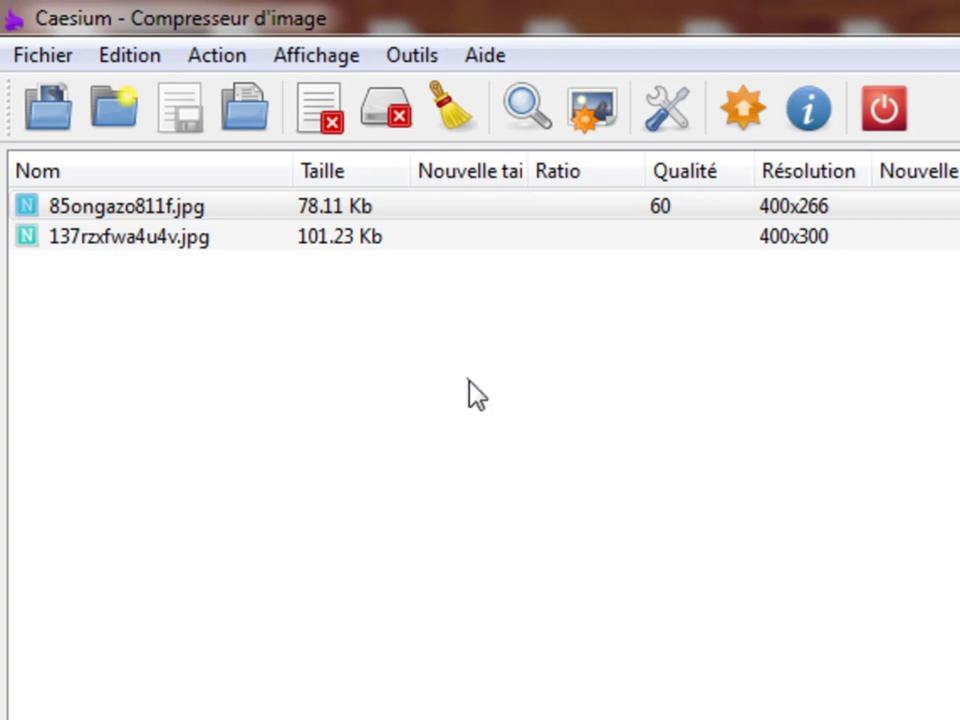
# Step: Assign quality 33 to 137rzxfwa4u4v.jpg and apply the same quality to all images in the list
pyautogui.click(372, 247)
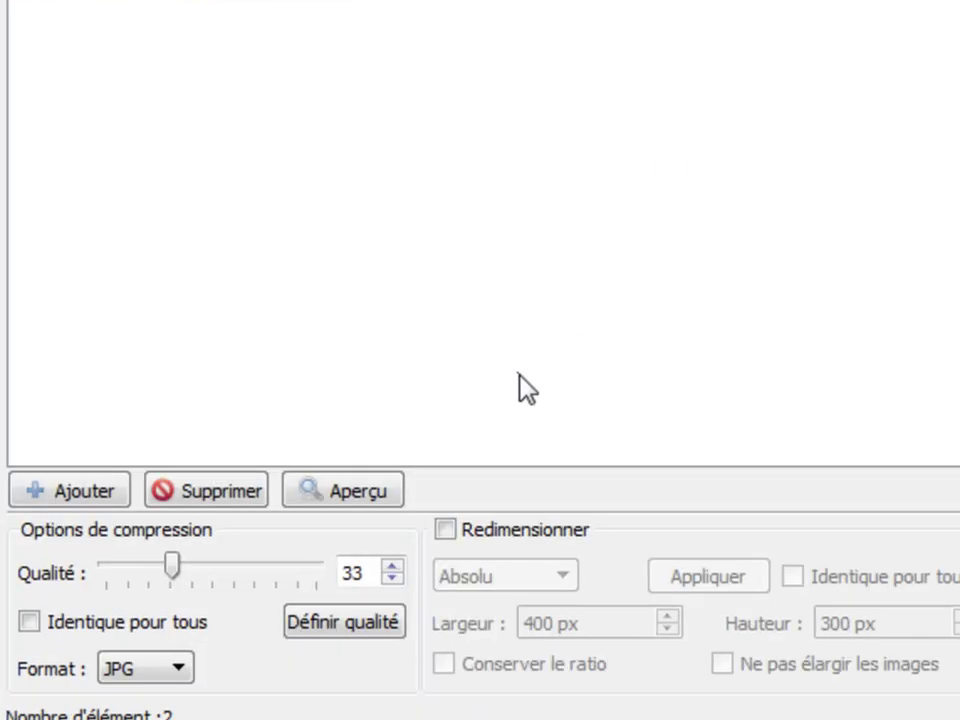
pyautogui.click(342, 620)
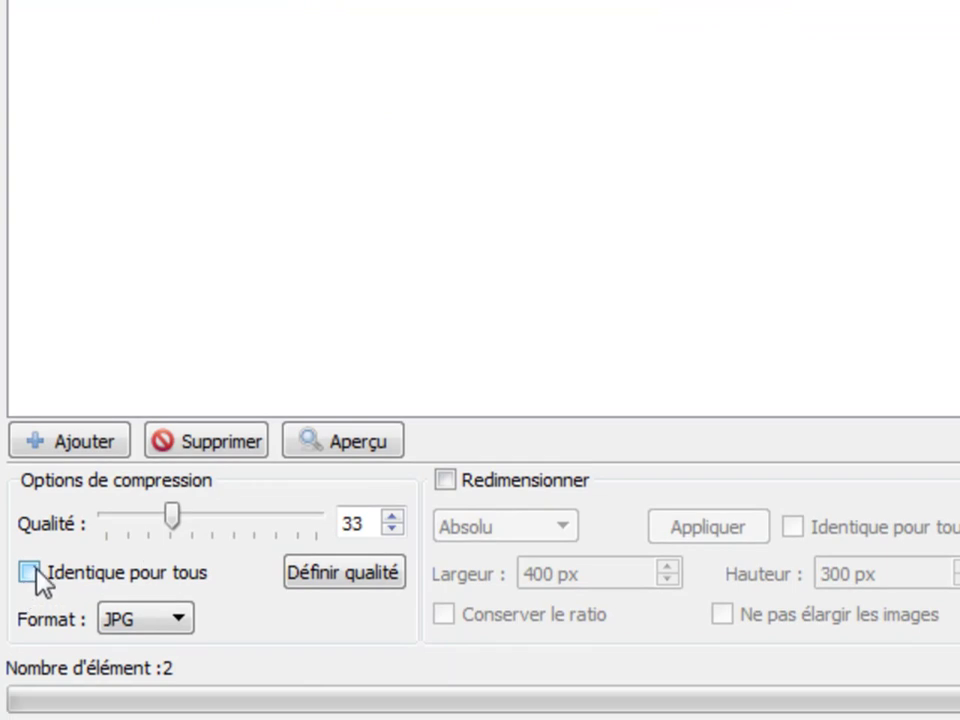
pyautogui.click(28, 575)
pyautogui.click(349, 576)
# Step: Choose JPG as the output format for the compressed images
pyautogui.click(180, 620)
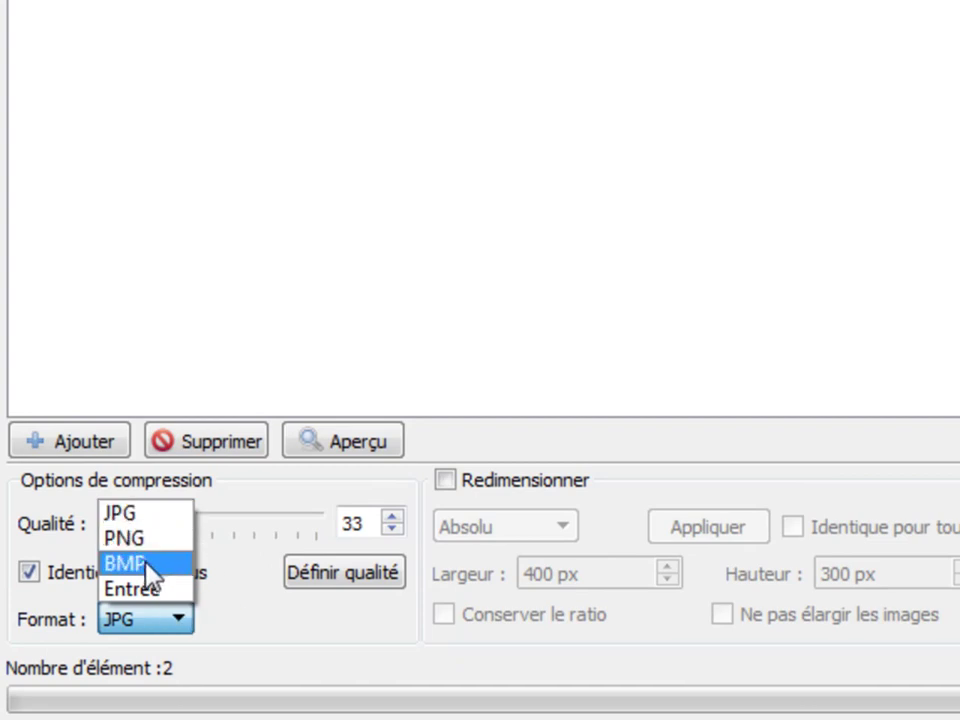
pyautogui.click(136, 514)
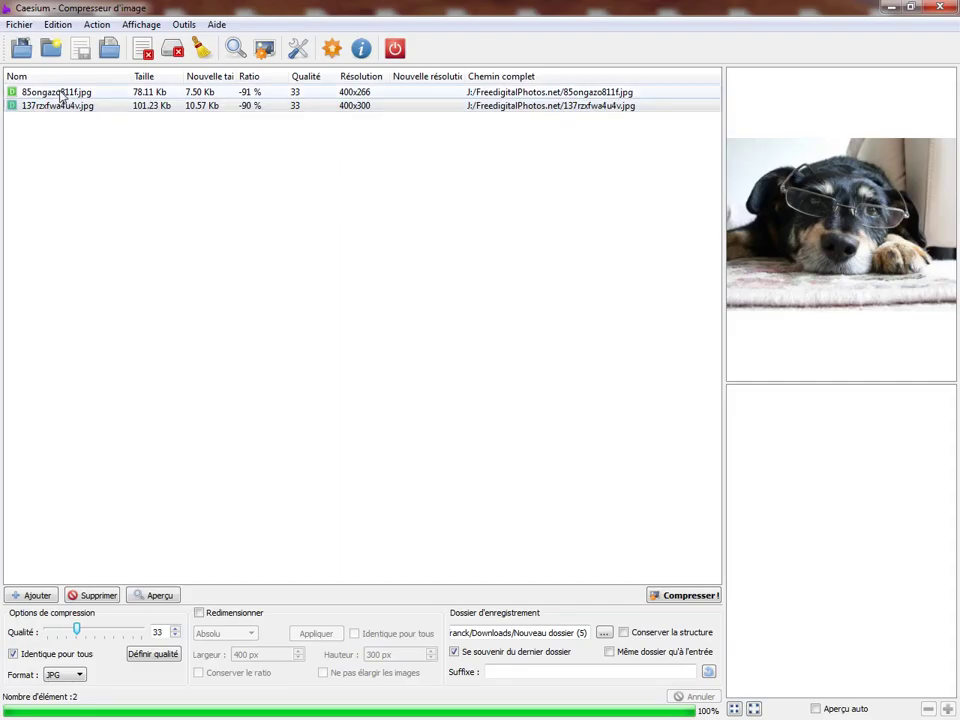
# Step: Preview the compression result of 85ongazo811f.jpg
pyautogui.click(60, 93)
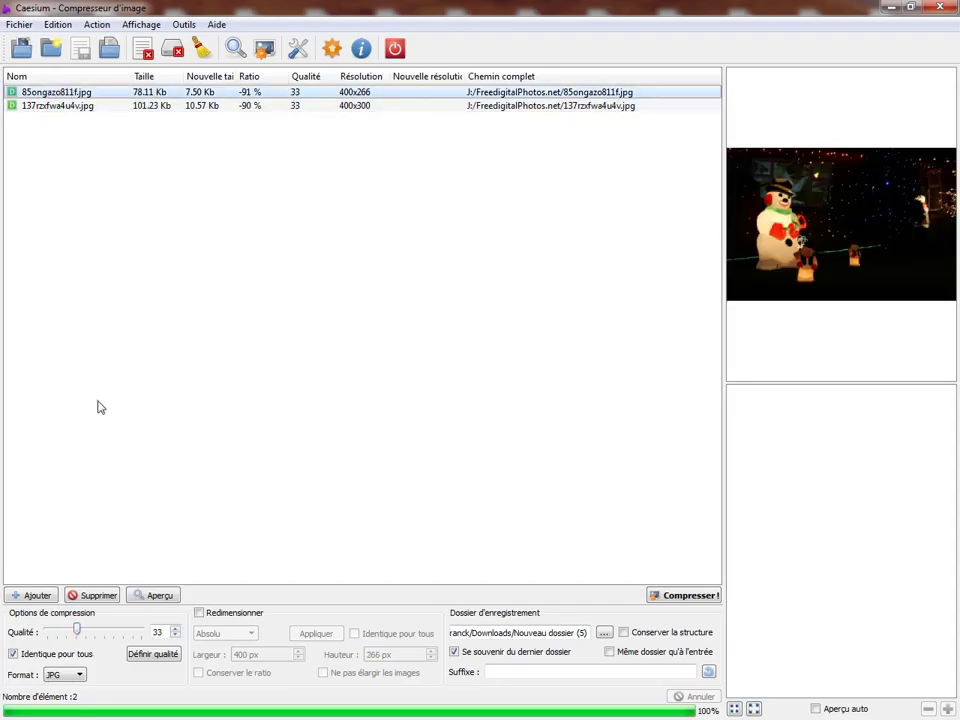
pyautogui.click(155, 595)
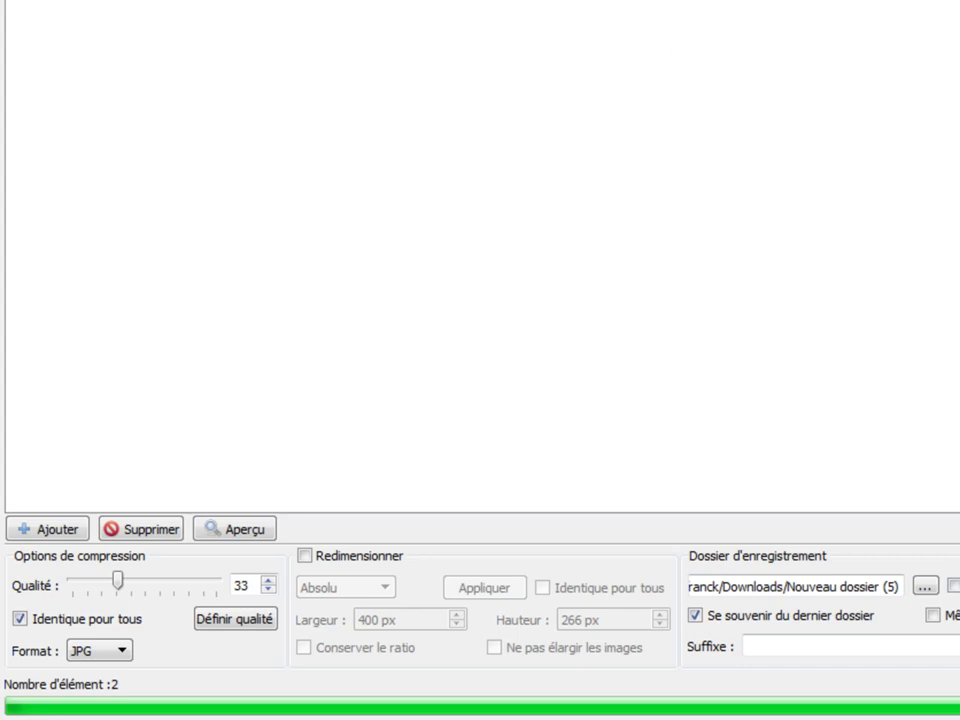
# Step: Preview 137rzxfwa4u4v.jpg with the compression quality reduced to 10, and then with the quality set to 30
pyautogui.click(246, 526)
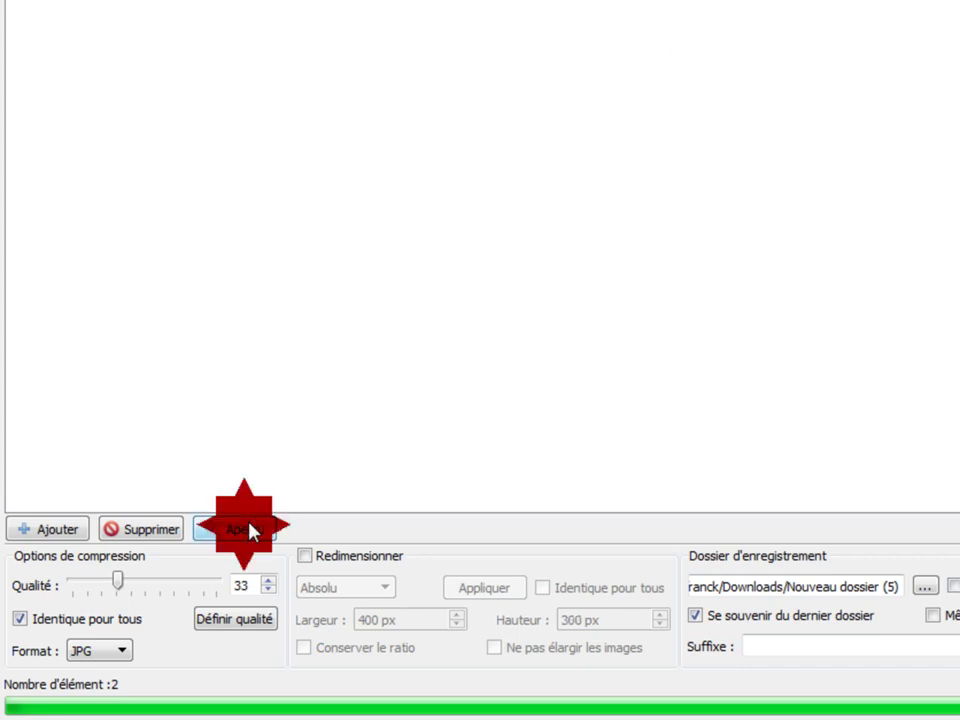
pyautogui.moveTo(119, 583); pyautogui.dragTo(86, 588)
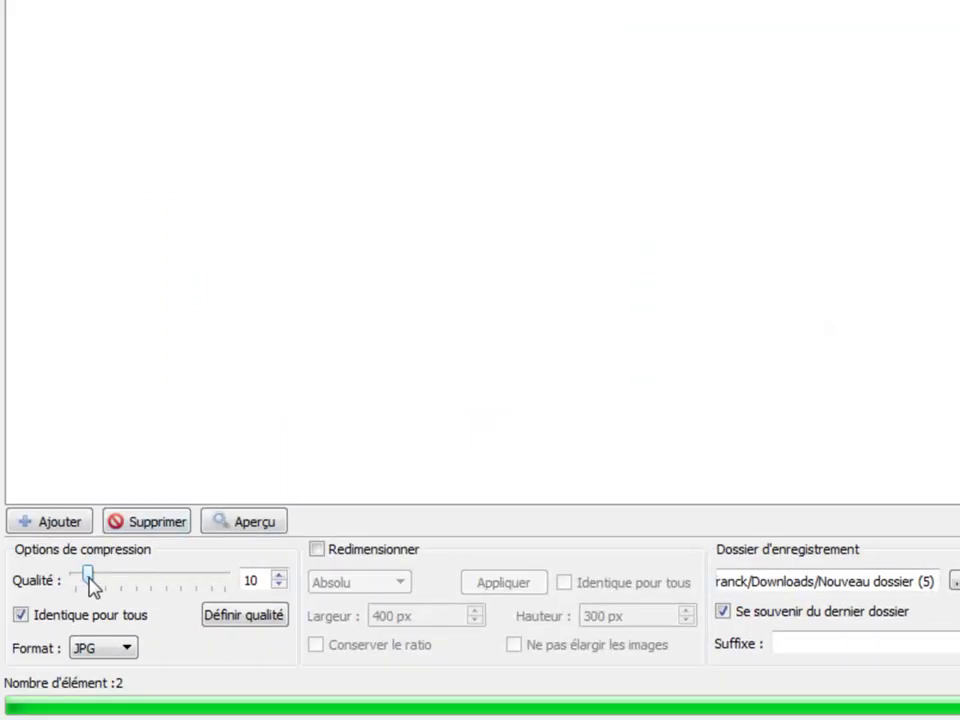
pyautogui.moveTo(90, 585); pyautogui.dragTo(119, 585)
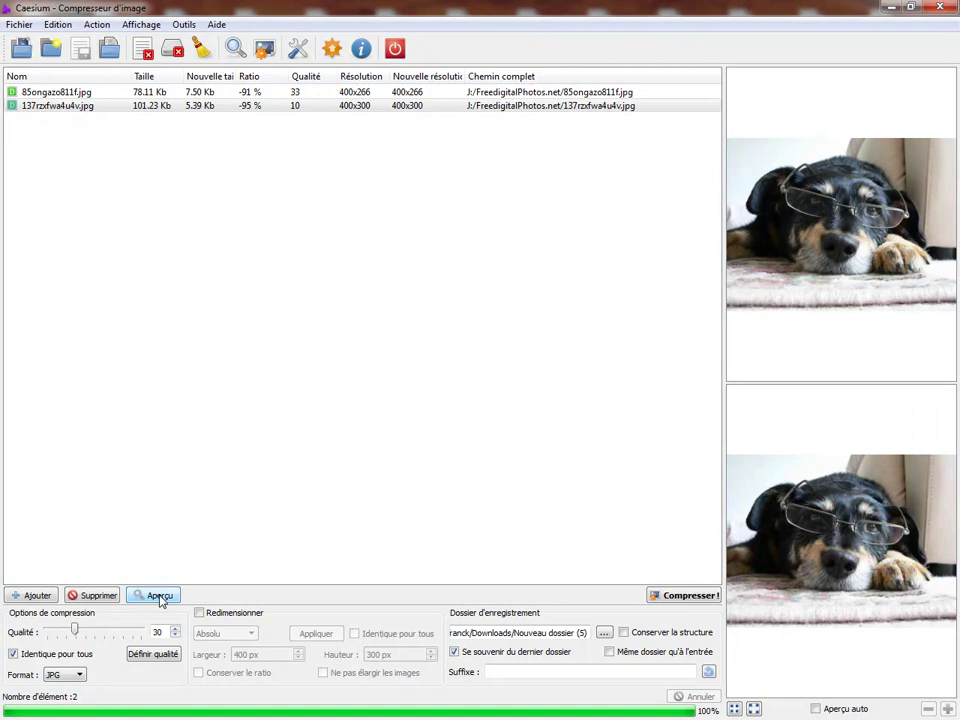
pyautogui.click(76, 633)
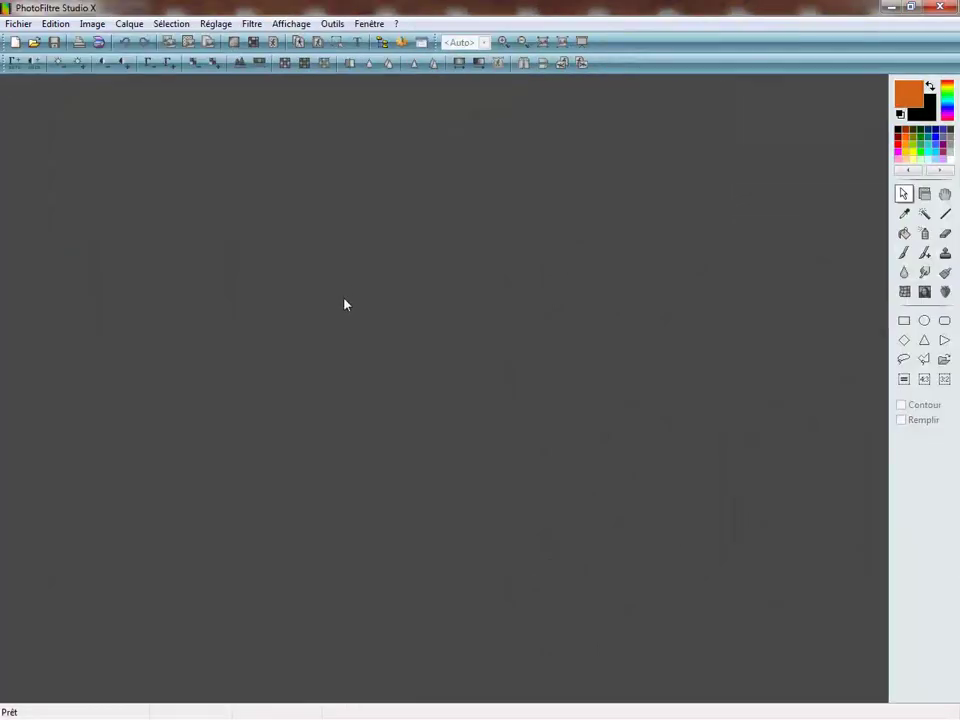
# Step: Switch to PhotoFiltre Studio X and open the compressed 85ongazo811f and 137rzxfwa4u4v images from Nouveau dossier (5)
pyautogui.click(33, 42)
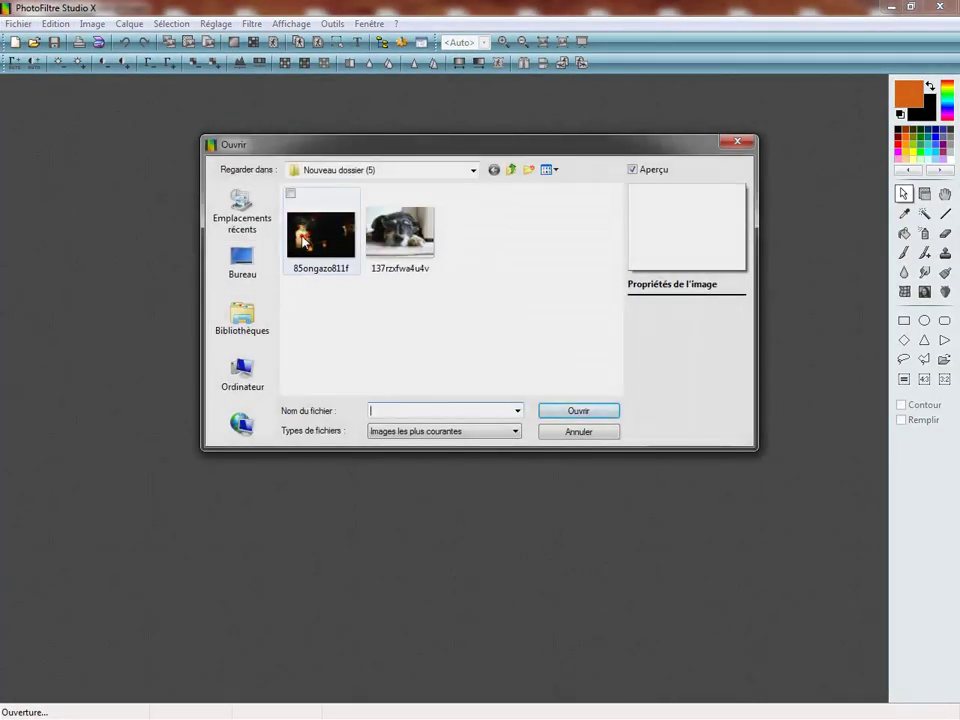
pyautogui.click(313, 244)
pyautogui.keyDown('ctrl'); pyautogui.click(400, 230); pyautogui.keyUp('ctrl')
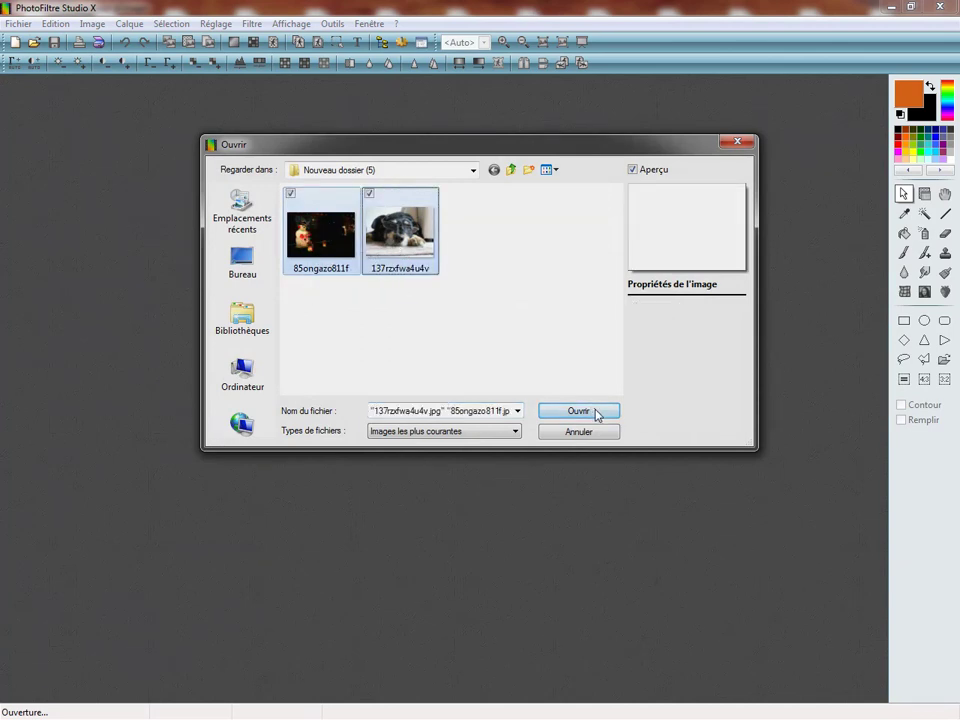
pyautogui.click(308, 248)
pyautogui.keyDown('ctrl'); pyautogui.click(402, 238); pyautogui.keyUp('ctrl')
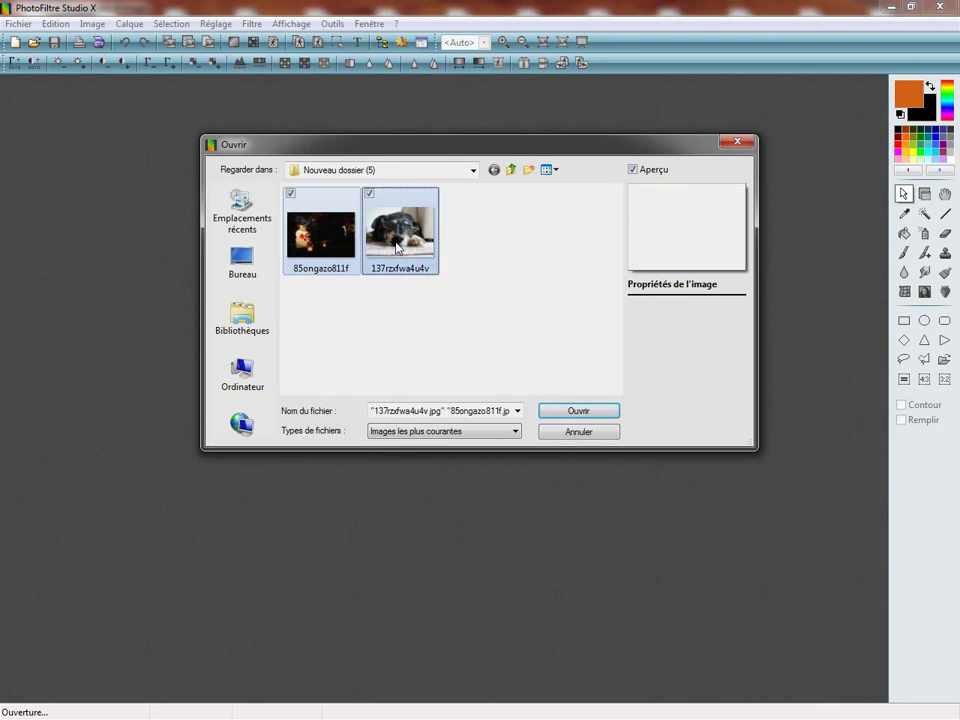
pyautogui.click(576, 414)
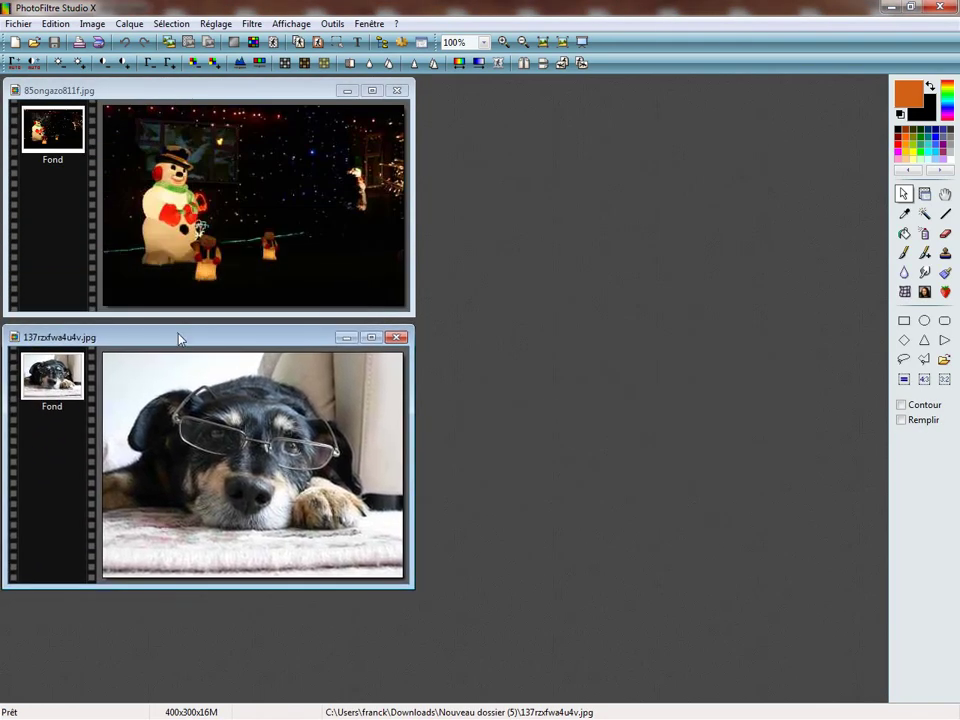
pyautogui.click(34, 42)
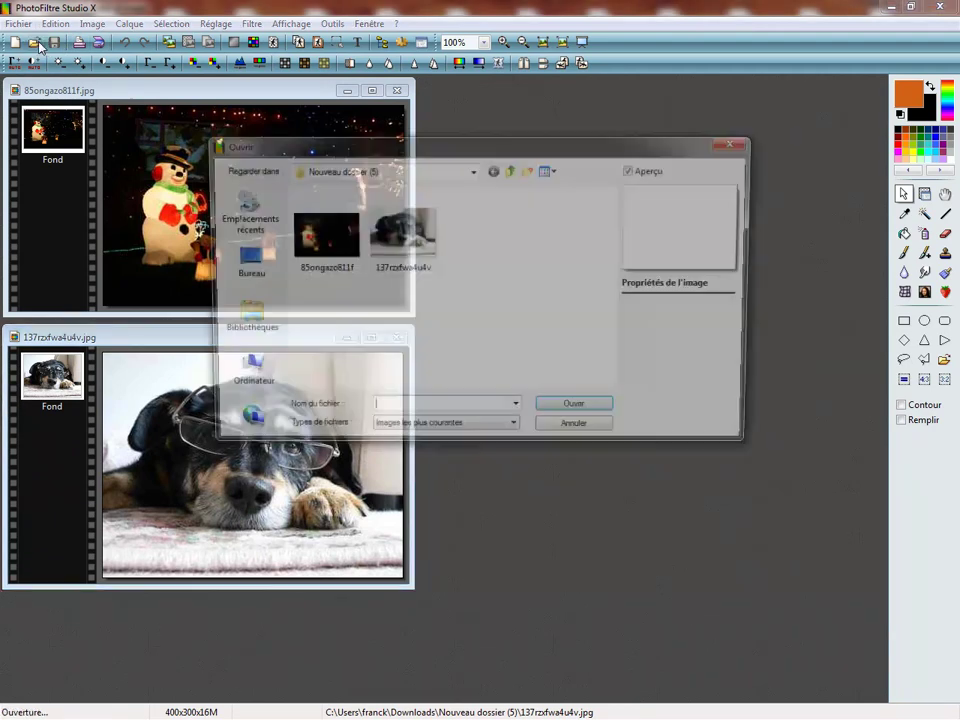
pyautogui.click(737, 141)
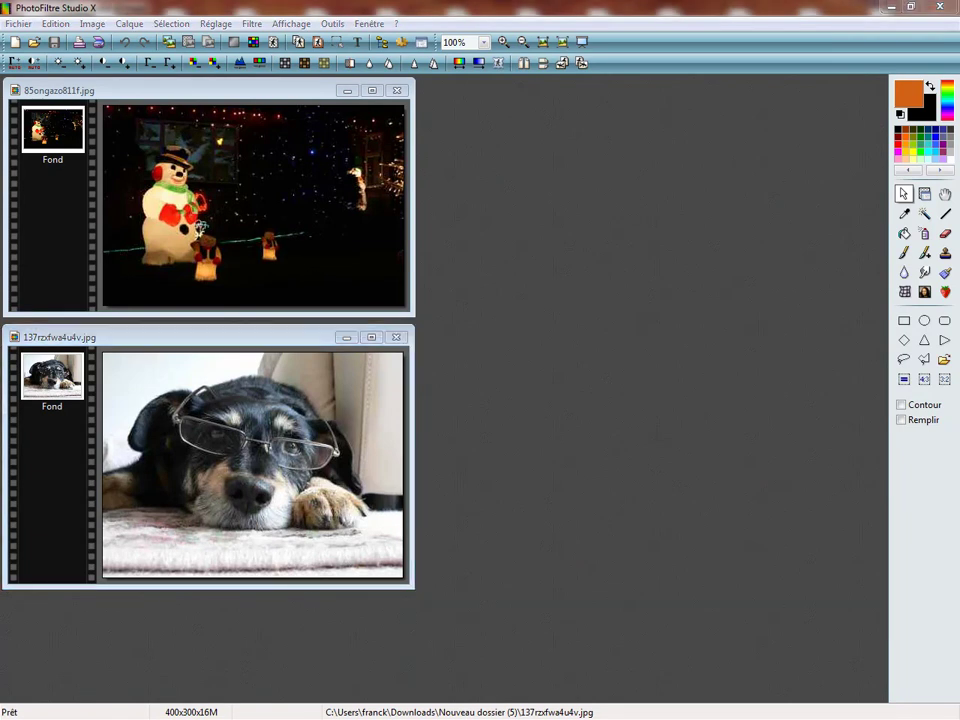
# Step: Open the original 85ongazo811f and 137rzxfwa4u4v images from the FreedigitalPhotos.net folder in PhotoFiltre Studio X
pyautogui.moveTo(0, 100); pyautogui.dragTo(233, 27)
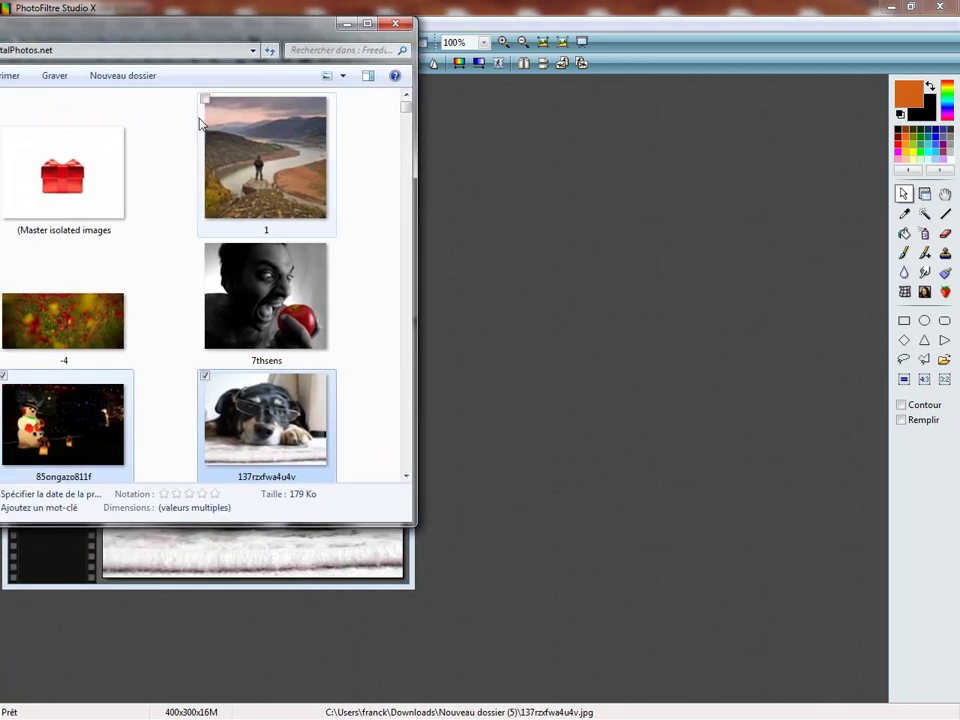
pyautogui.keyDown('ctrl'); pyautogui.click(265, 415); pyautogui.keyUp('ctrl')
pyautogui.moveTo(265, 415); pyautogui.dragTo(617, 448)
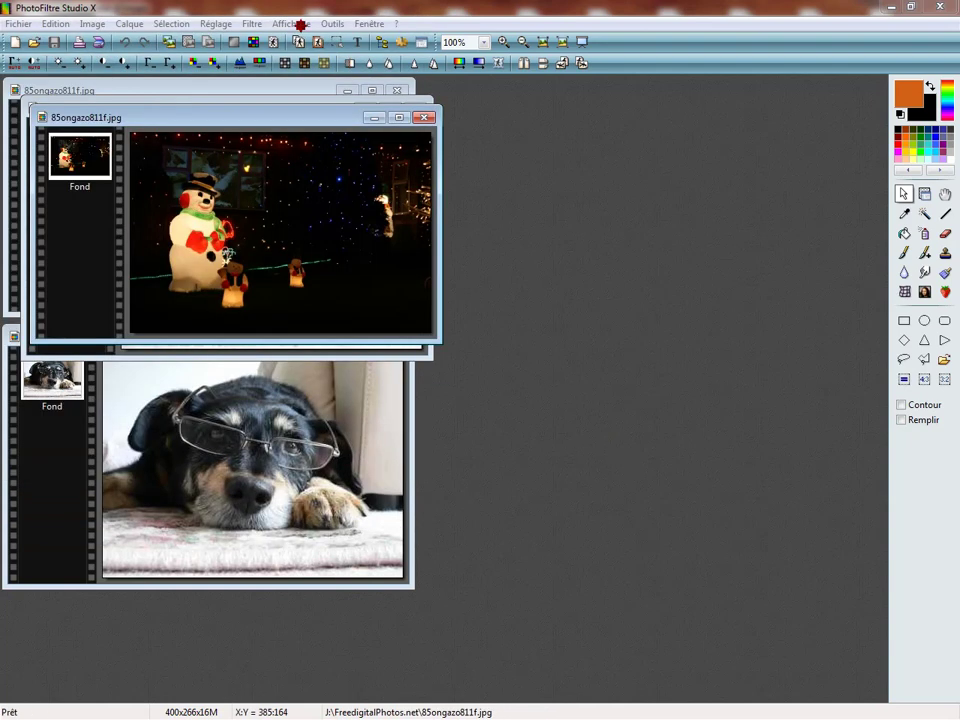
# Step: Arrange each original image window beside its compressed version for a side-by-side comparison
pyautogui.moveTo(180, 118); pyautogui.dragTo(578, 103)
pyautogui.moveTo(309, 118); pyautogui.dragTo(702, 368)
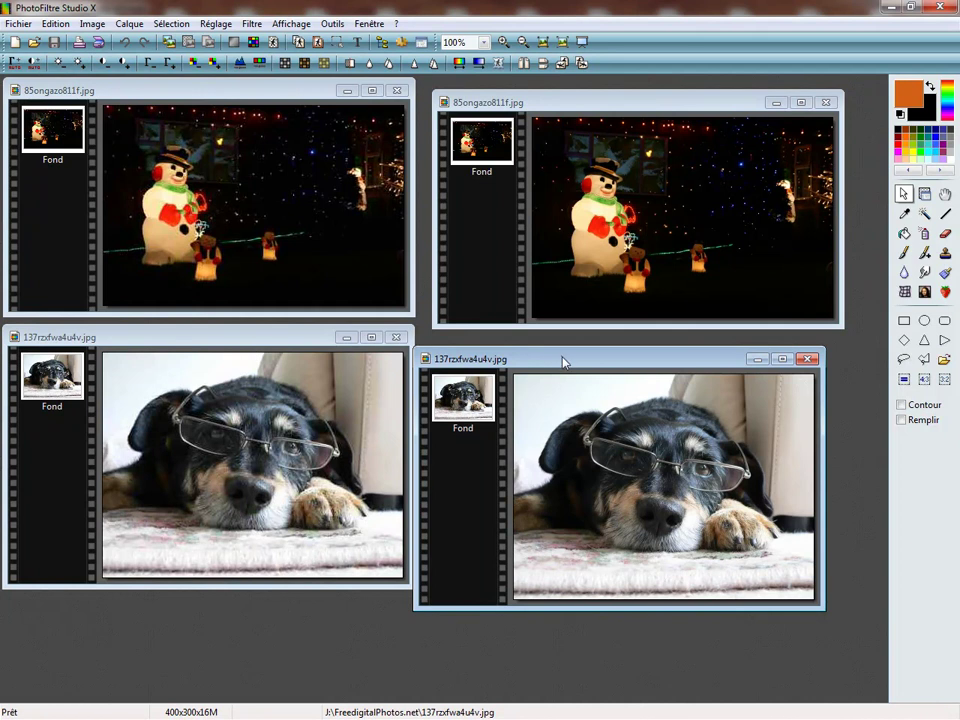
pyautogui.moveTo(561, 360); pyautogui.dragTo(573, 352)
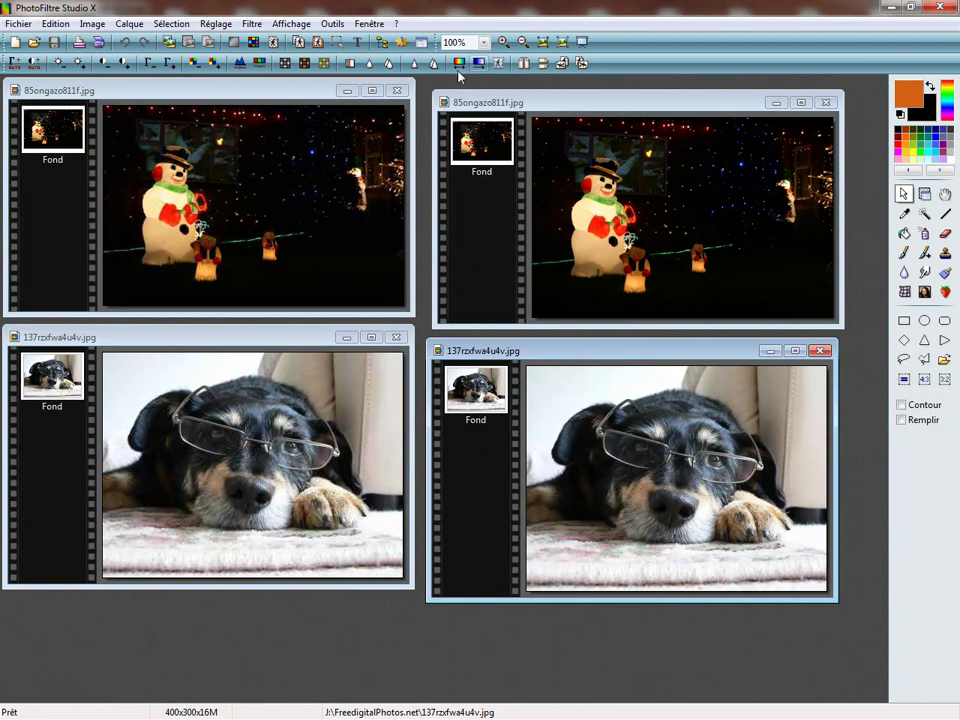
# Step: Enlarge the compressed and original 137rzxfwa4u4v.jpg to 300% and compare their image quality
pyautogui.click(265, 382)
pyautogui.scroll(1, 258, 378)
pyautogui.scroll(1, 253, 375)
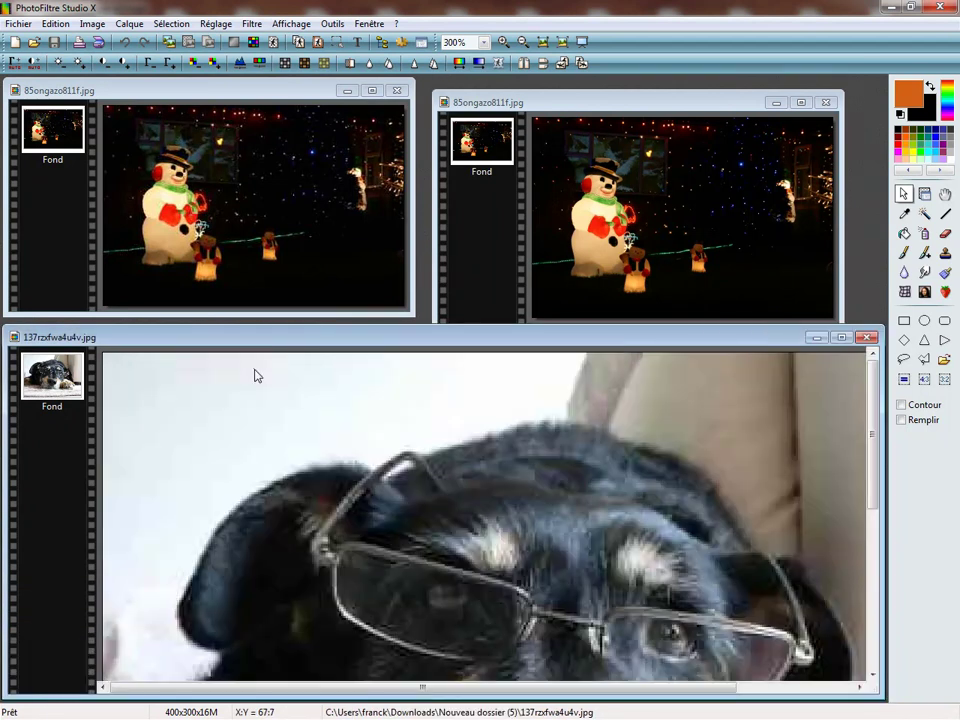
pyautogui.moveTo(506, 340); pyautogui.dragTo(478, 188)
pyautogui.scroll(1, 478, 188)
pyautogui.scroll(1, 484, 189)
pyautogui.moveTo(545, 186); pyautogui.dragTo(176, 85)
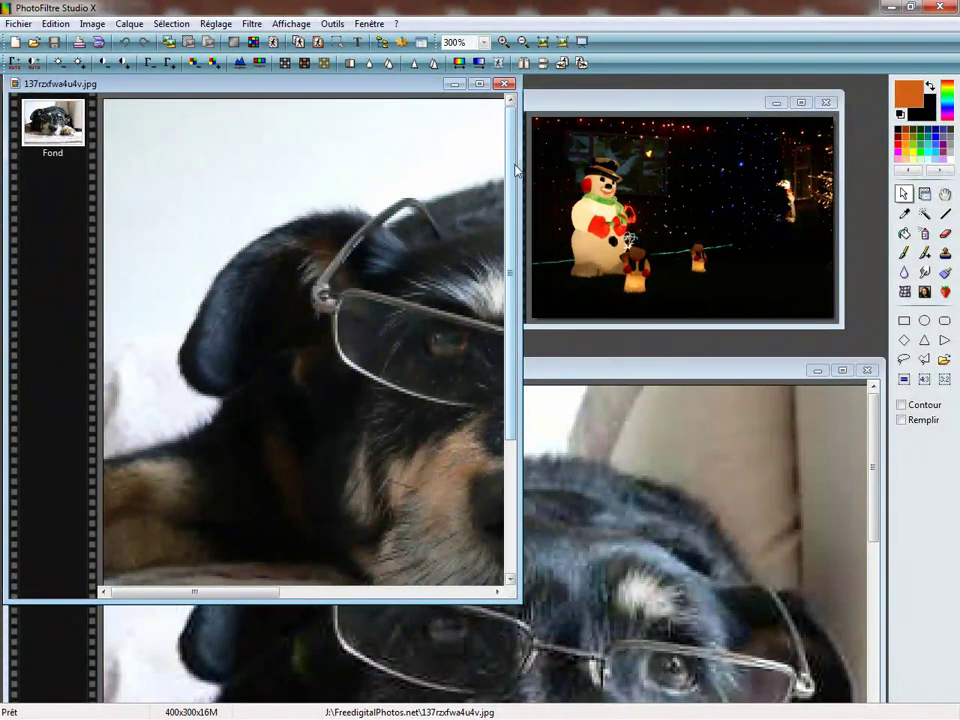
pyautogui.moveTo(519, 166); pyautogui.dragTo(880, 160)
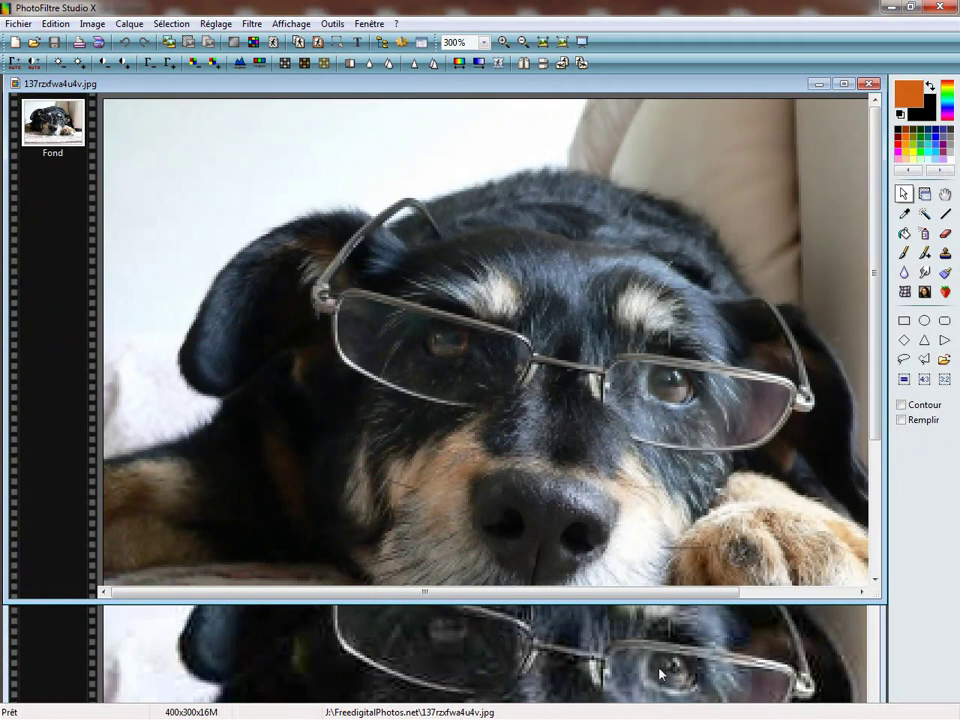
pyautogui.click(660, 672)
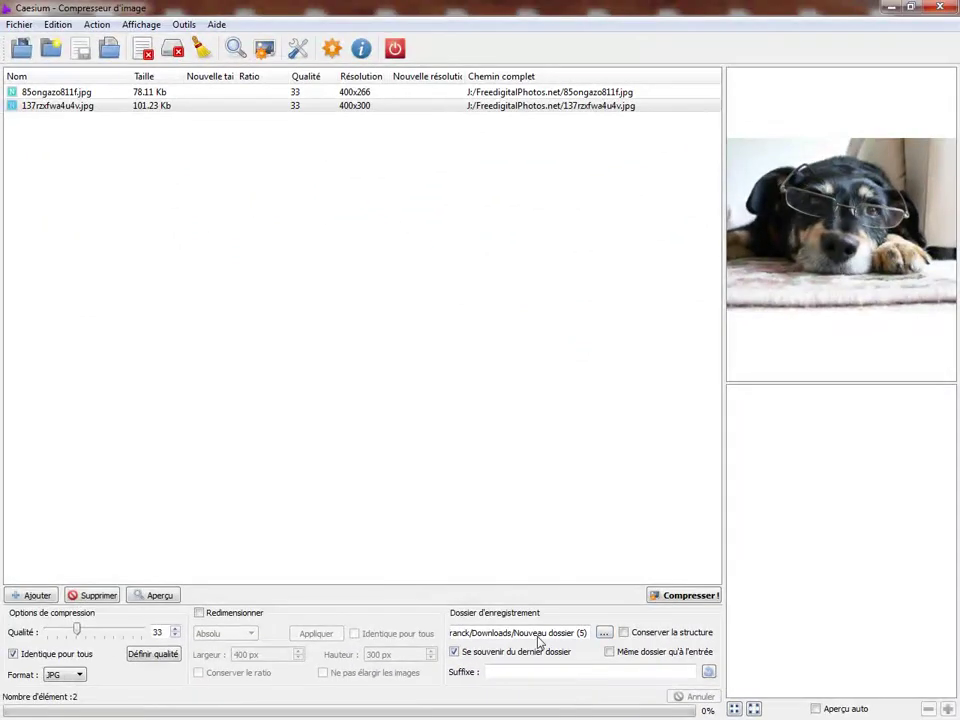
# Step: In Caesium, select Nouveau dossier (5) in Téléchargements as the output folder for the compressed images
pyautogui.click(604, 633)
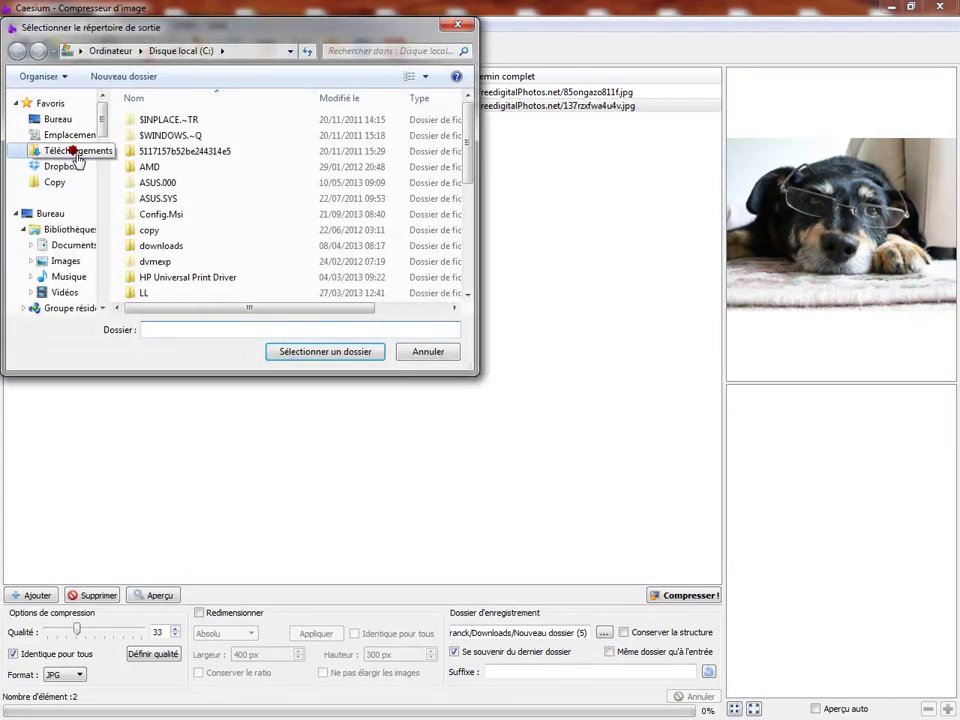
pyautogui.click(75, 152)
pyautogui.moveTo(466, 130); pyautogui.dragTo(469, 194)
pyautogui.doubleClick(173, 217)
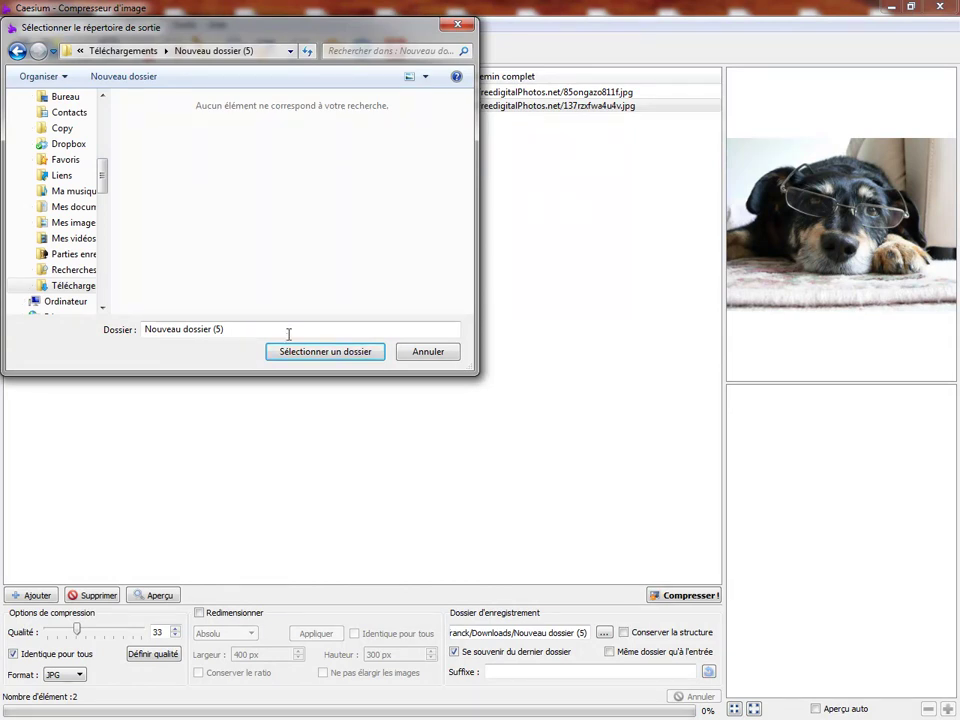
pyautogui.click(332, 358)
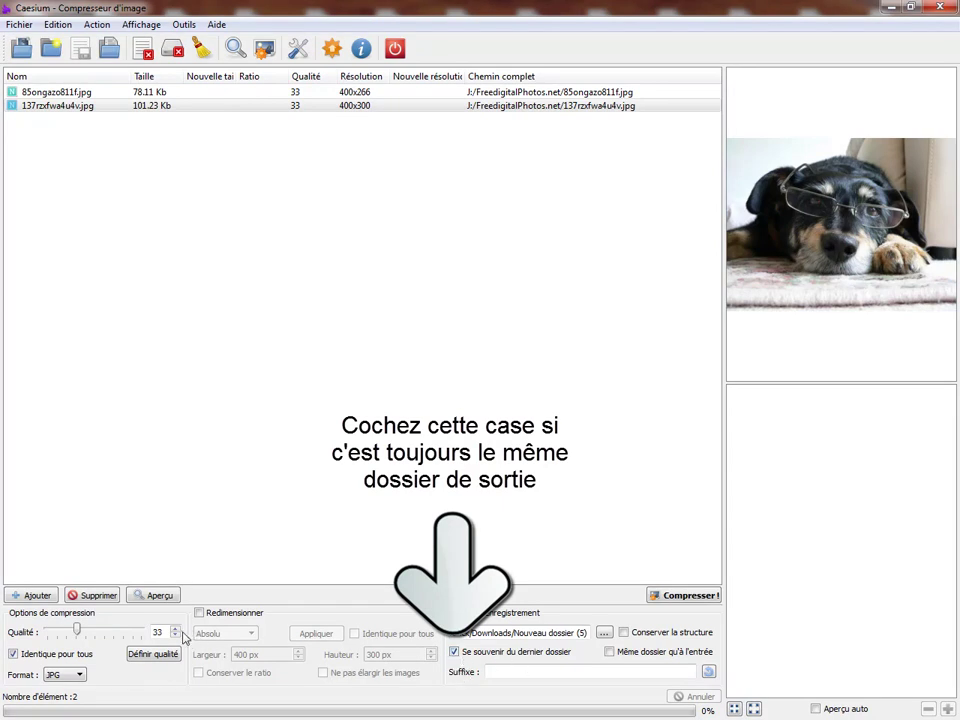
# Step: Compress the two listed images into the output folder and dismiss the completion report
pyautogui.click(50, 106)
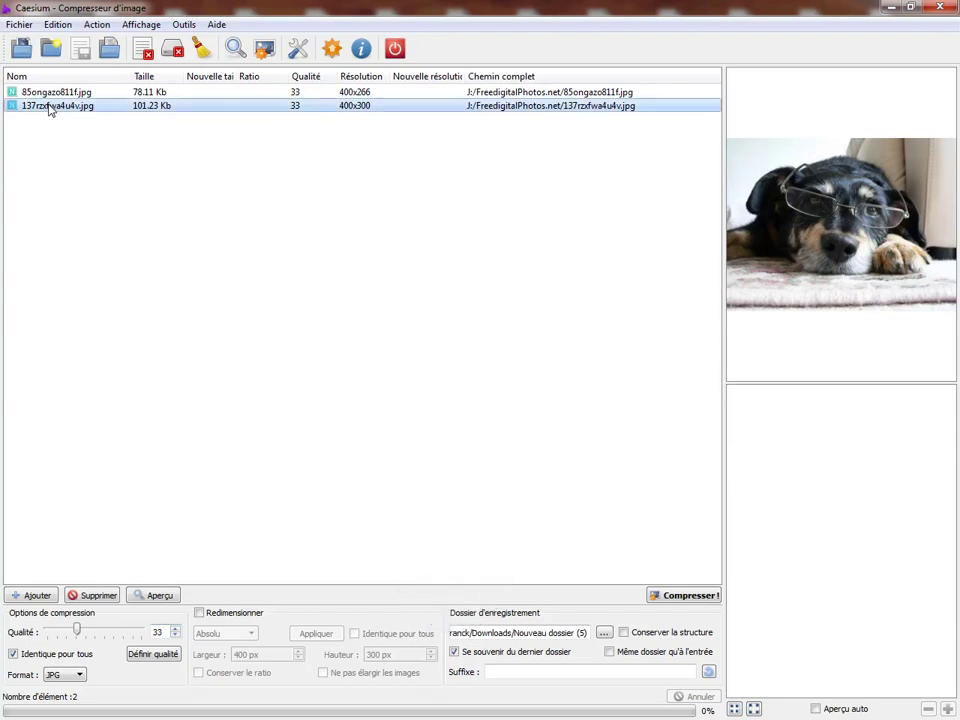
pyautogui.click(167, 351)
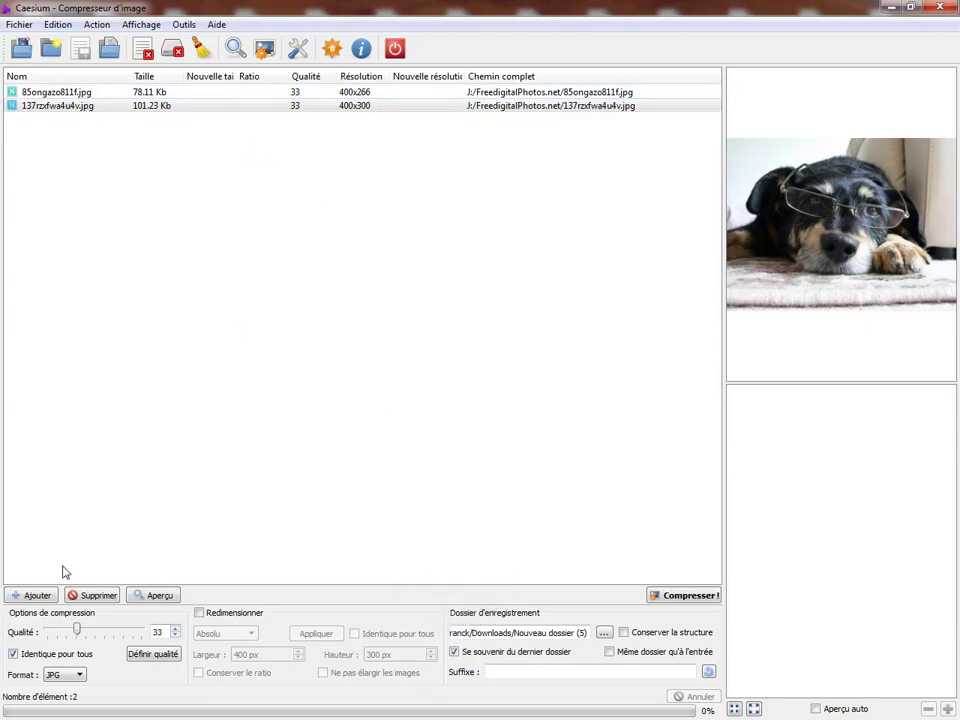
pyautogui.click(687, 597)
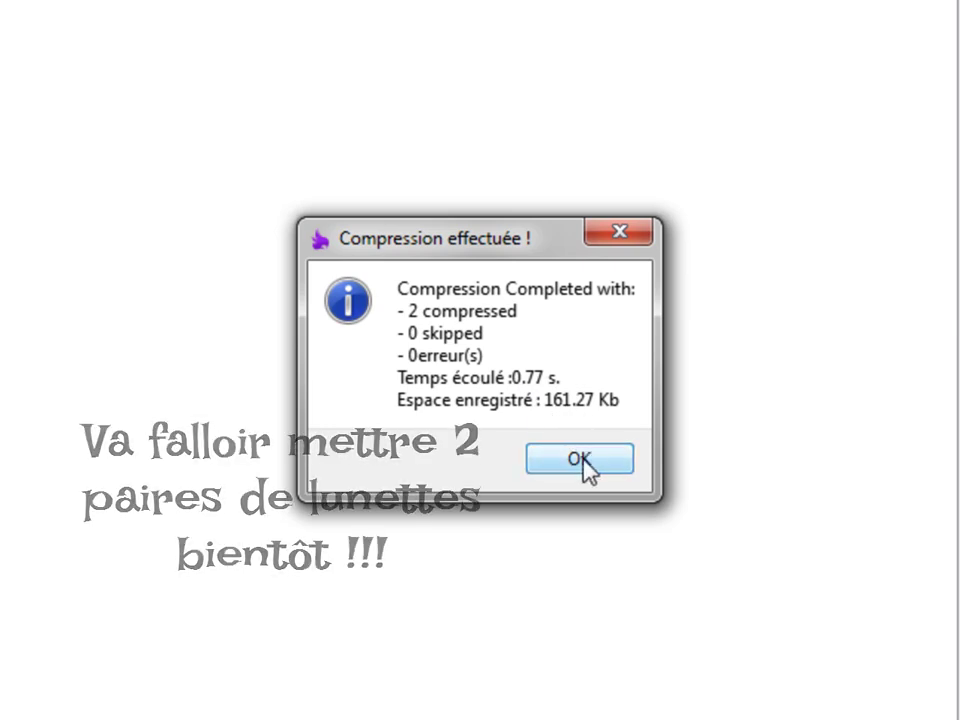
pyautogui.click(634, 248)
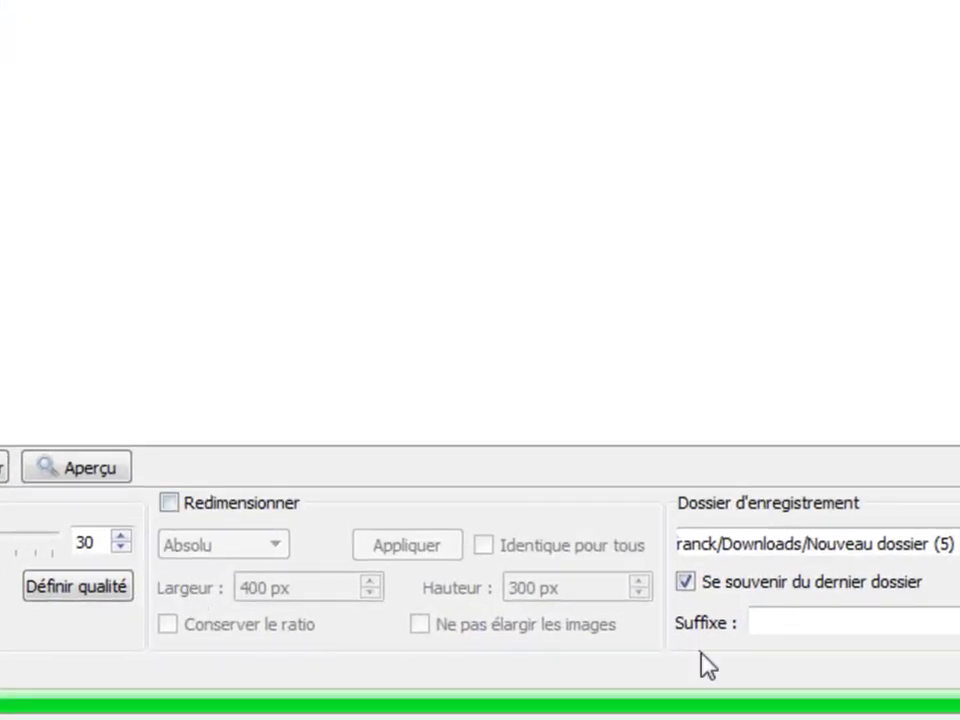
# Step: Enable absolute resizing with a width of 200 px and keep the aspect ratio
pyautogui.click(168, 505)
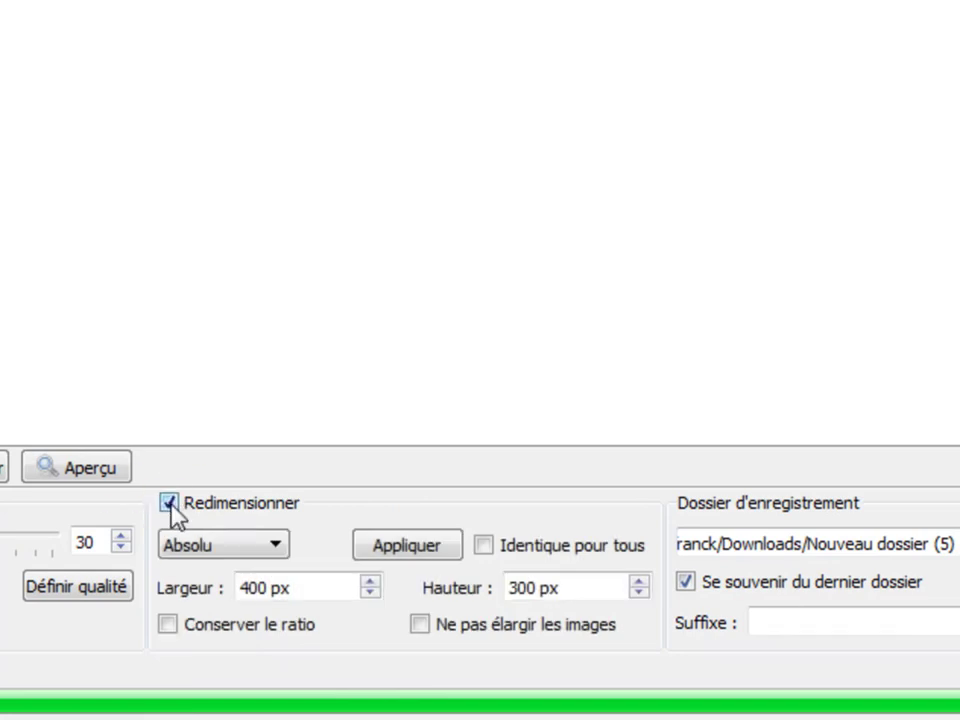
pyautogui.click(270, 589)
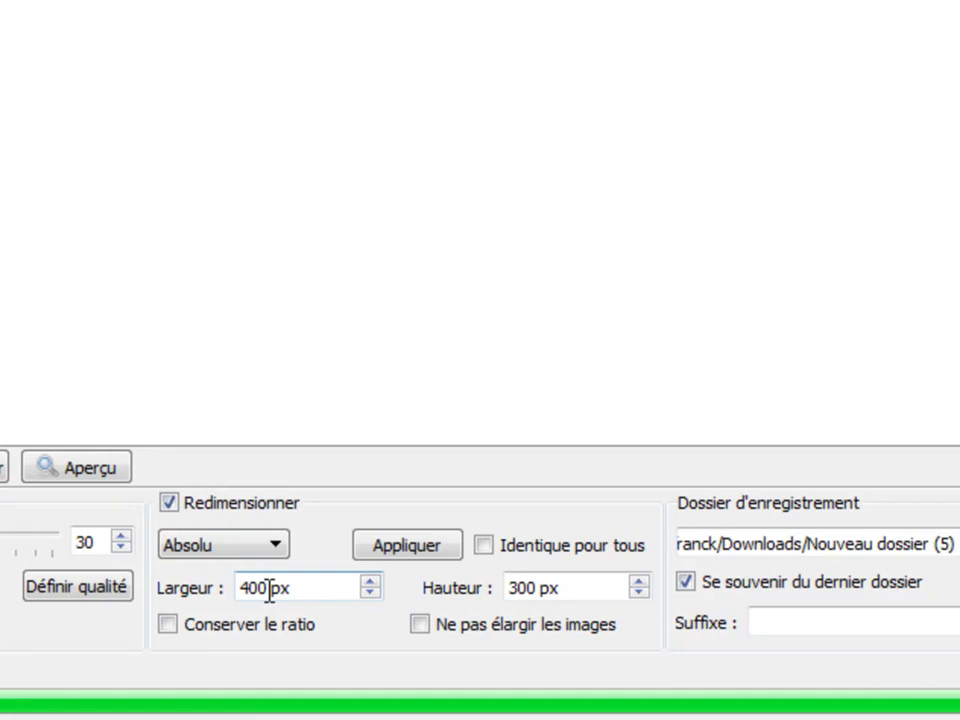
pyautogui.moveTo(268, 589); pyautogui.dragTo(220, 593)
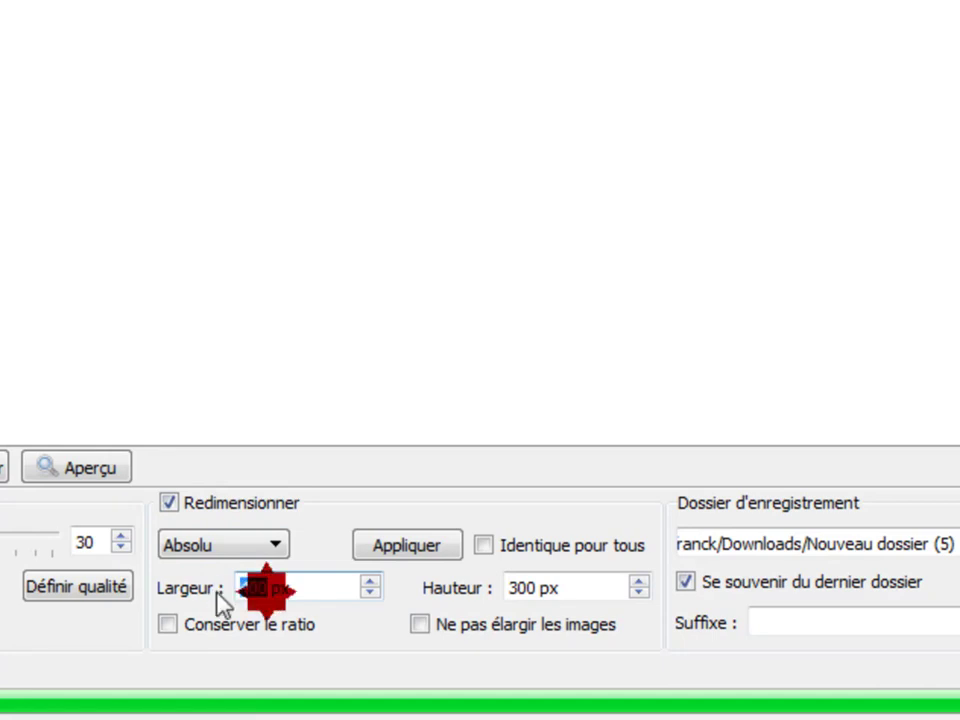
pyautogui.write('200')
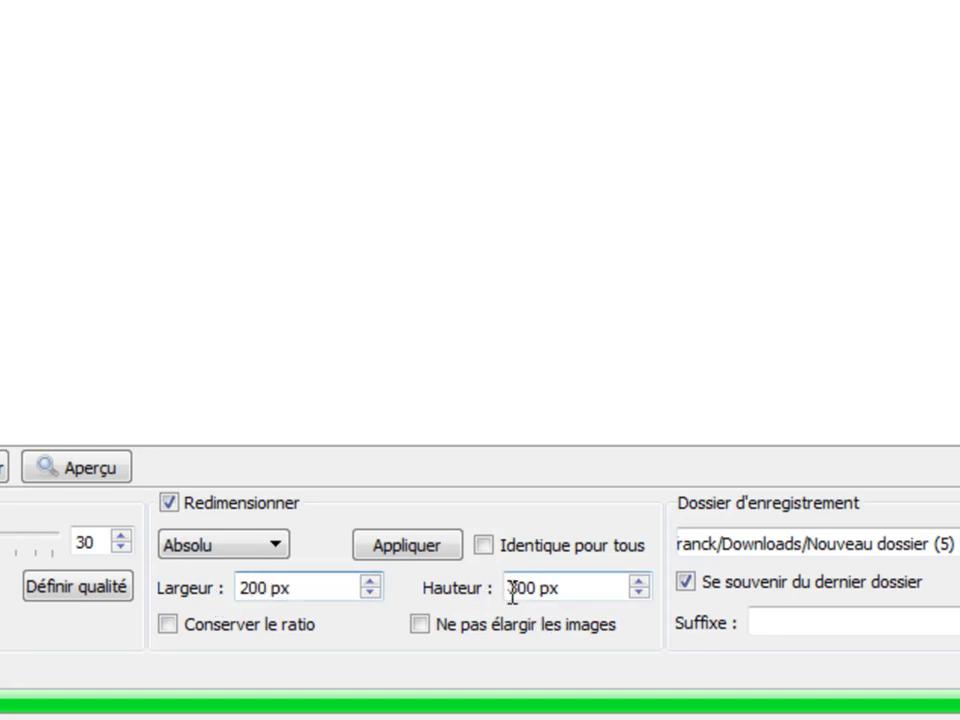
pyautogui.click(168, 626)
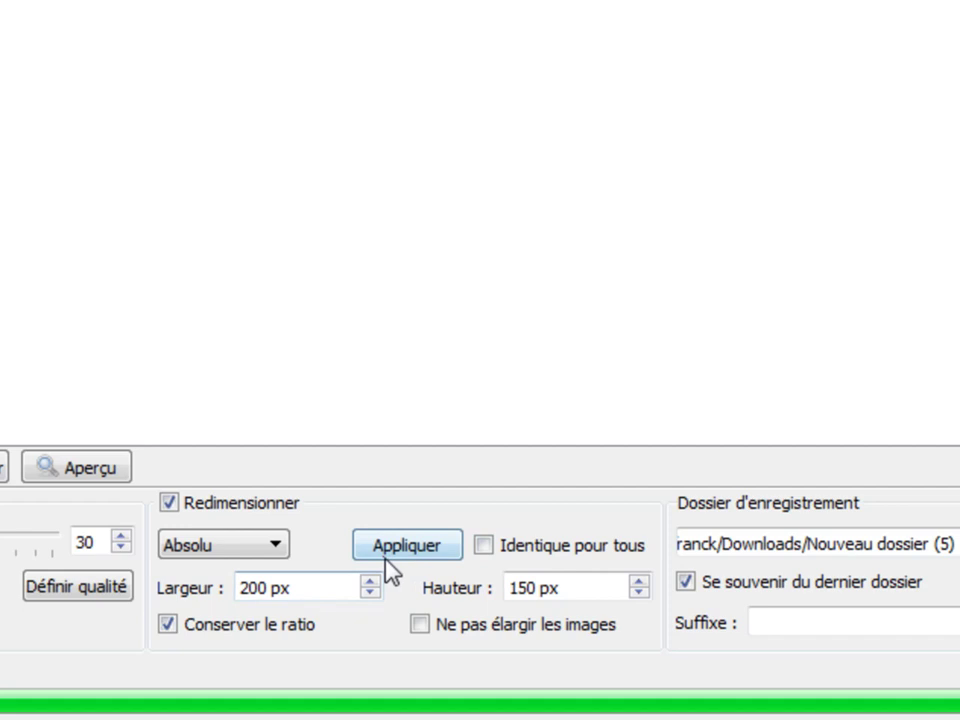
# Step: Apply the 200 x 150 px size to 137rzxfwa4u4v.jpg and check its new resolution in the list
pyautogui.click(329, 214)
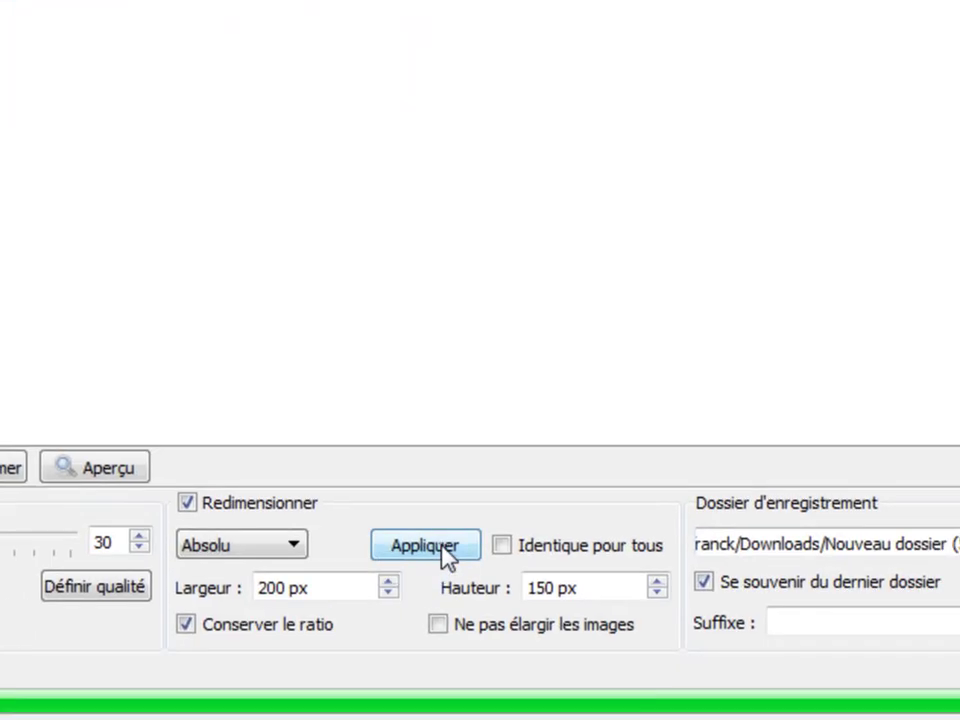
pyautogui.click(444, 553)
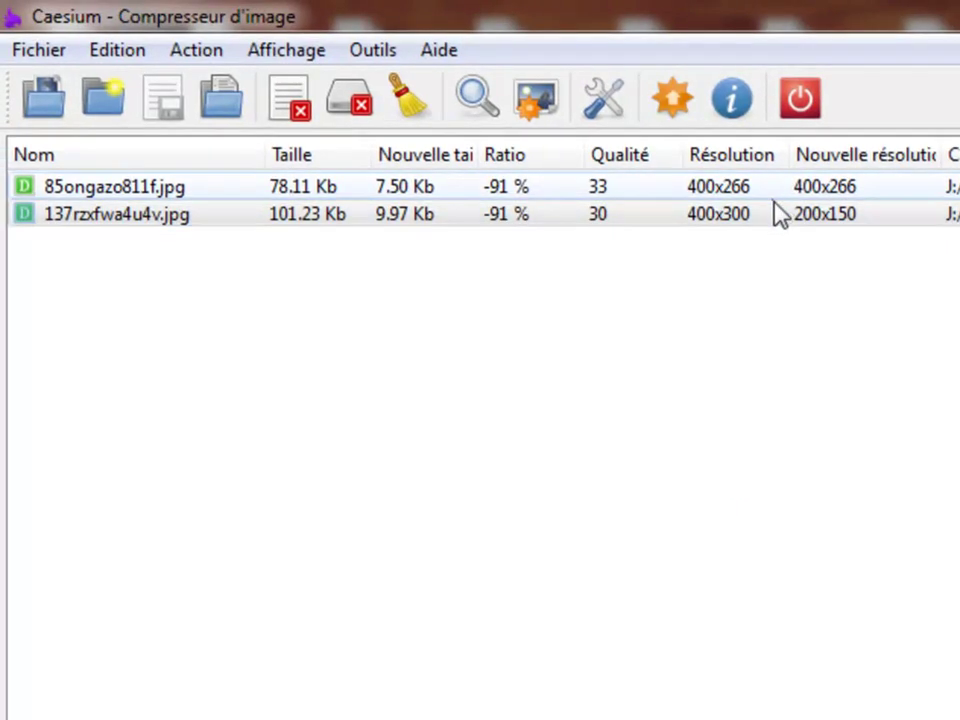
pyautogui.click(870, 222)
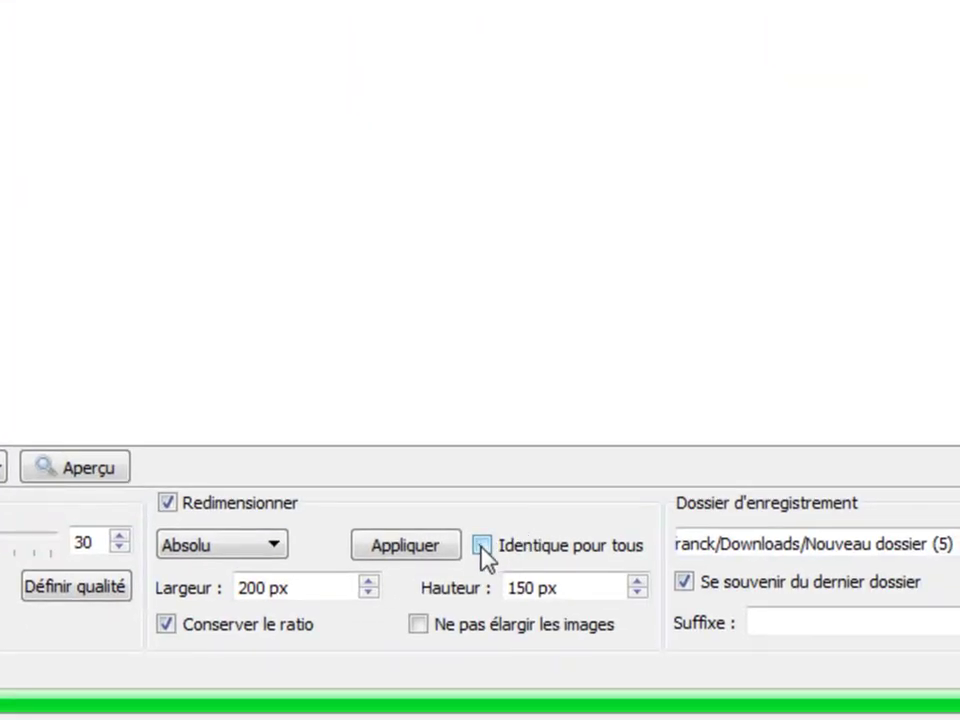
# Step: Use the same resize dimensions for all images and run the compression again
pyautogui.click(481, 546)
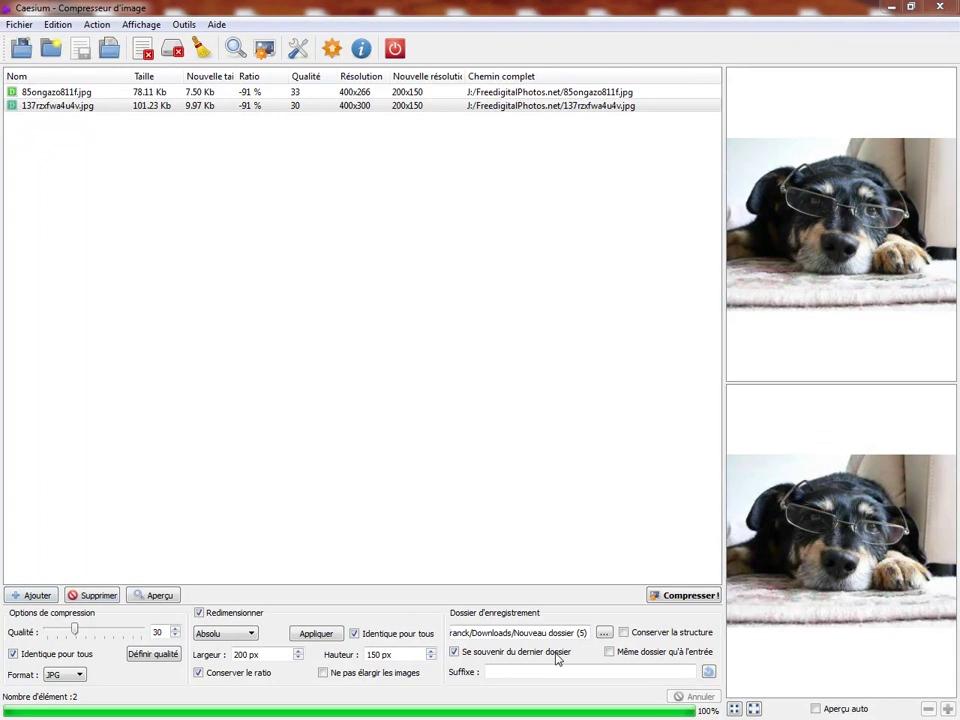
pyautogui.click(686, 596)
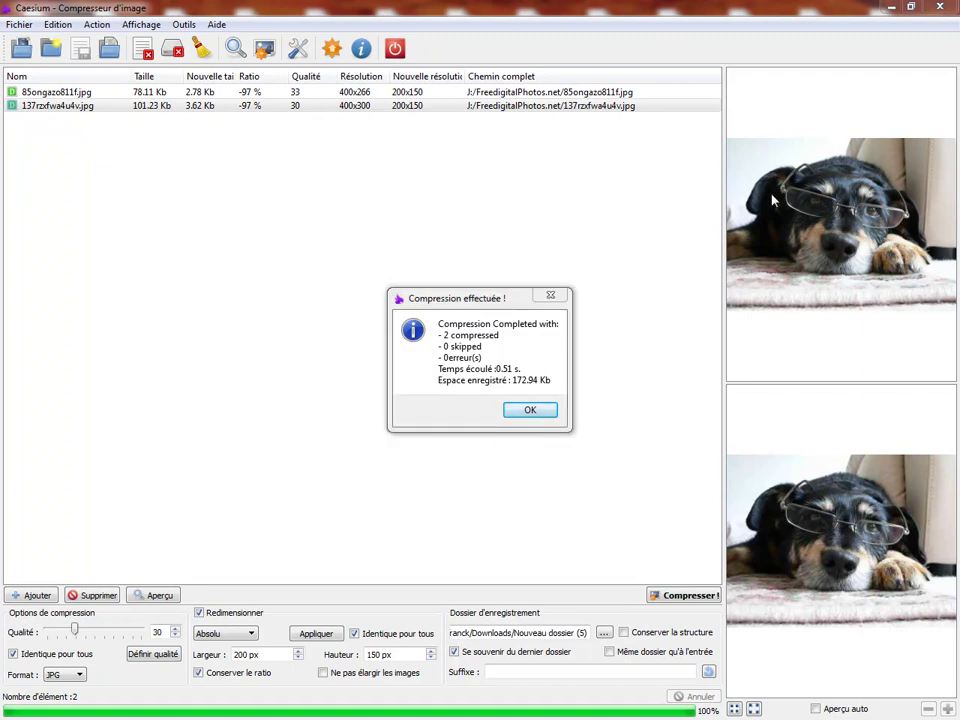
# Step: Check the dimensions and file sizes of both compressed images in Nouveau dossier (5), and dismiss Caesium's completion report
pyautogui.click(530, 410)
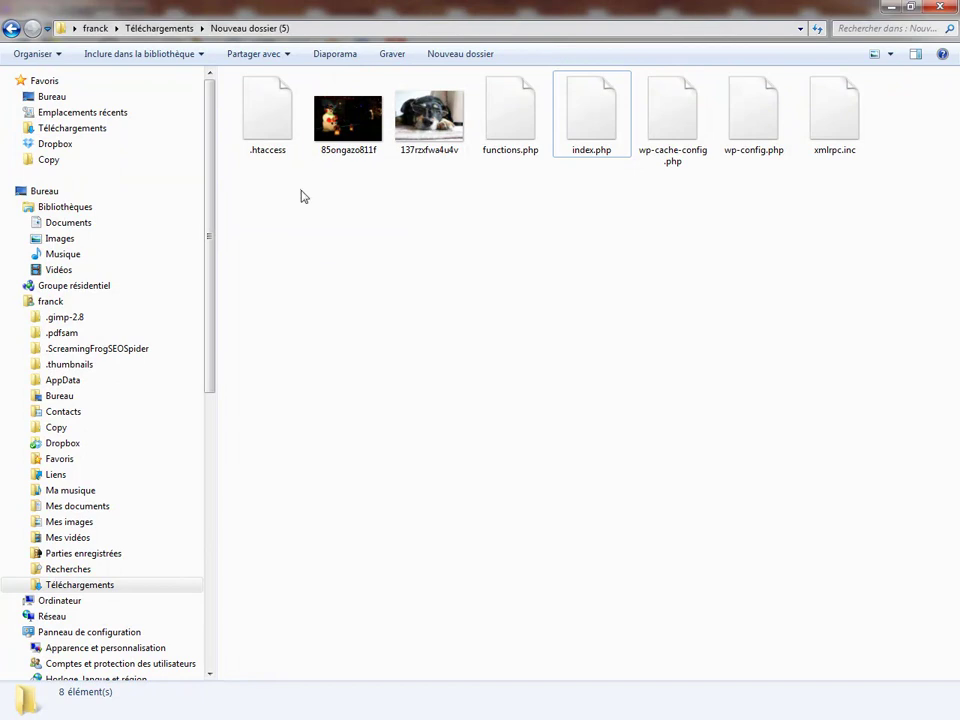
pyautogui.moveTo(350, 135)
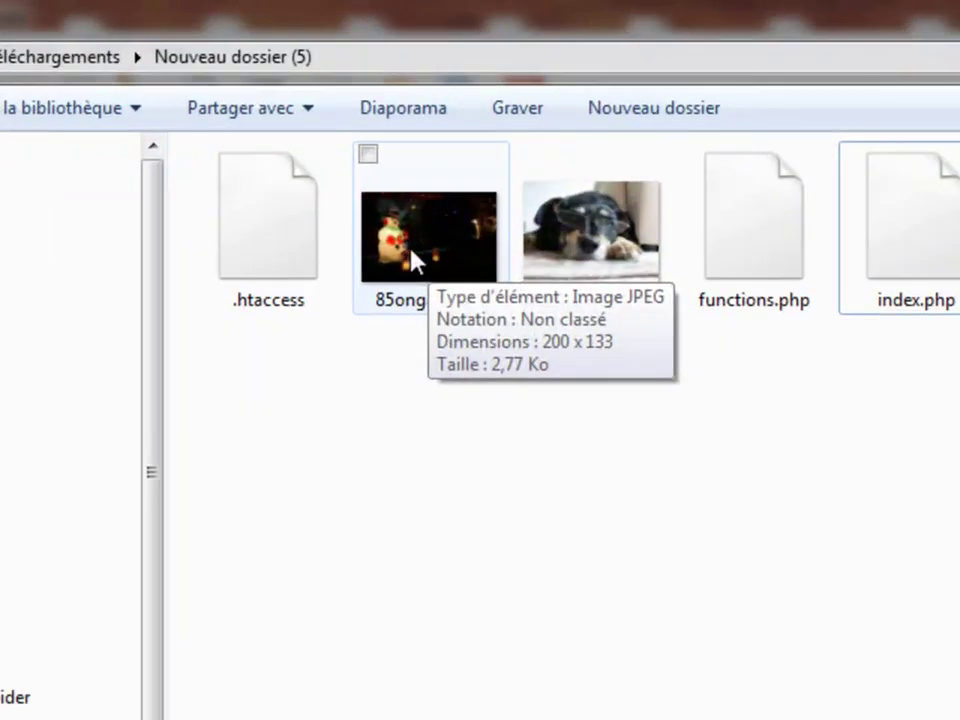
pyautogui.moveTo(560, 255)
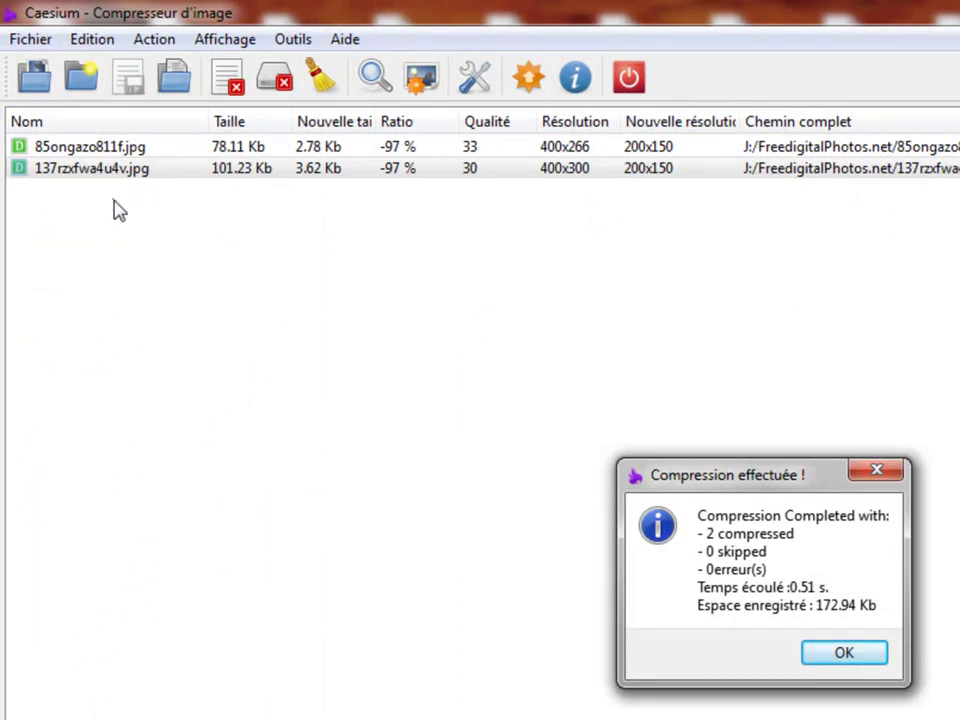
pyautogui.press('Return')
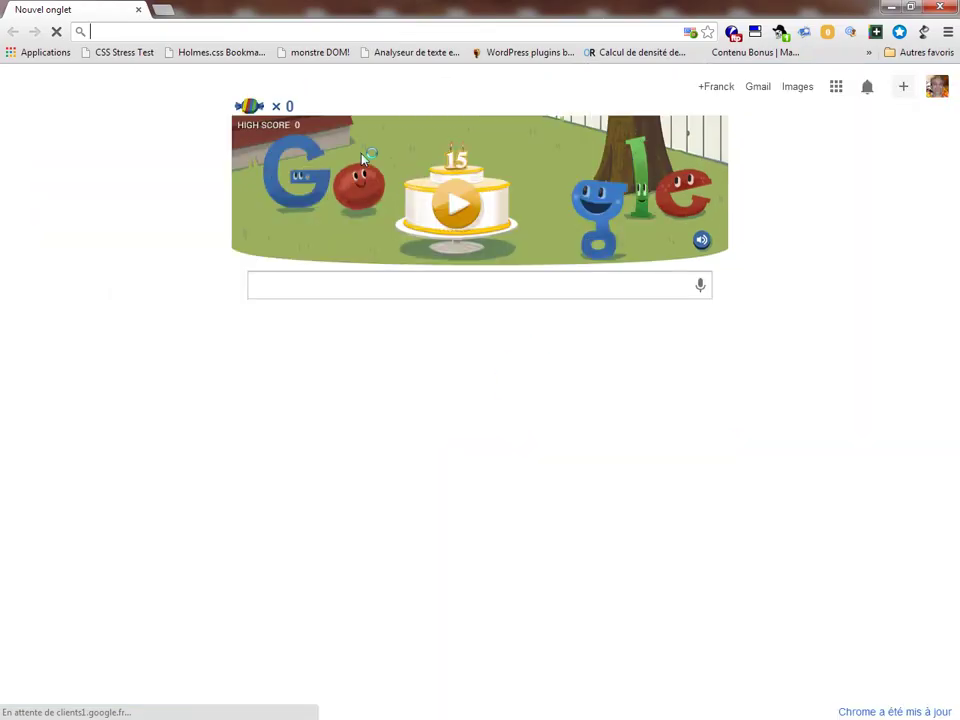
# Step: Open gtmetrix.com in the web browser and run a performance analysis of the first suggested website address
pyautogui.click(101, 33)
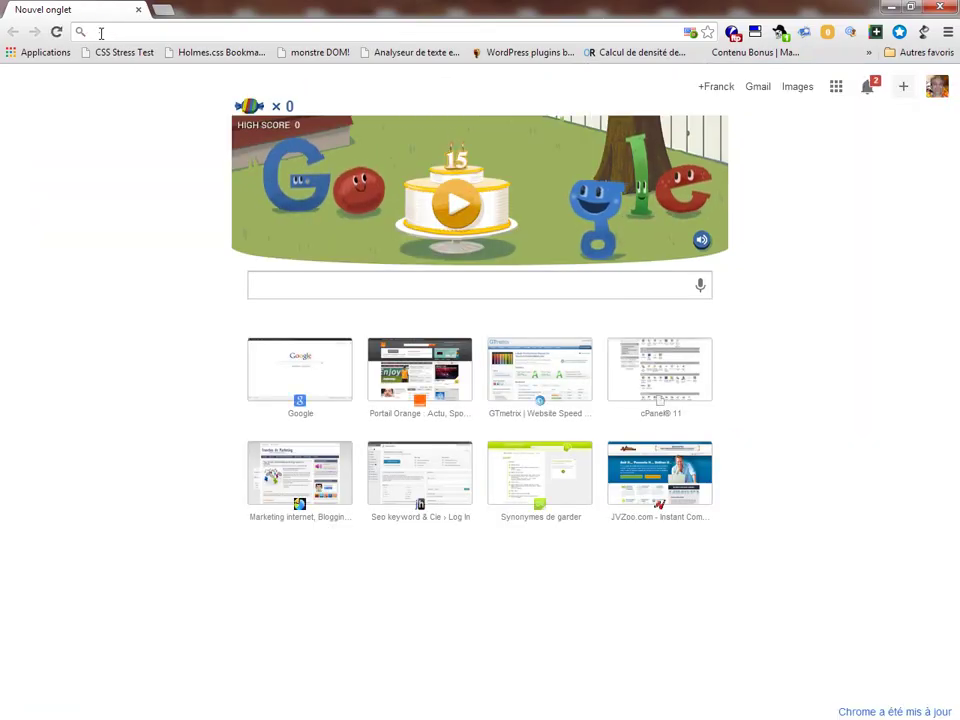
pyautogui.write('gtm')
pyautogui.press('Return')
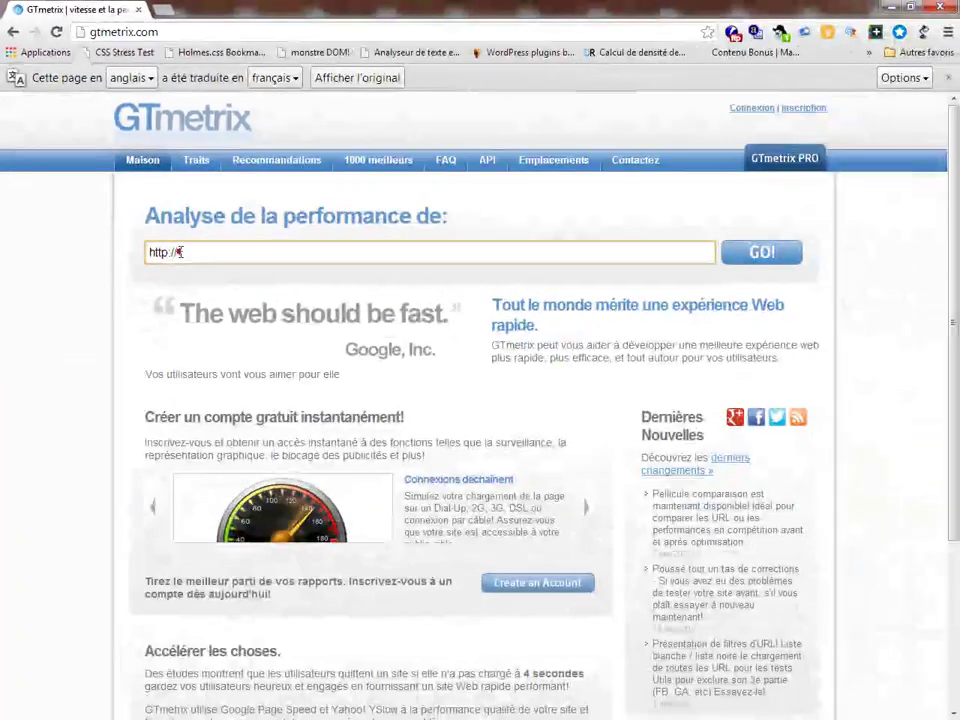
pyautogui.click(370, 525)
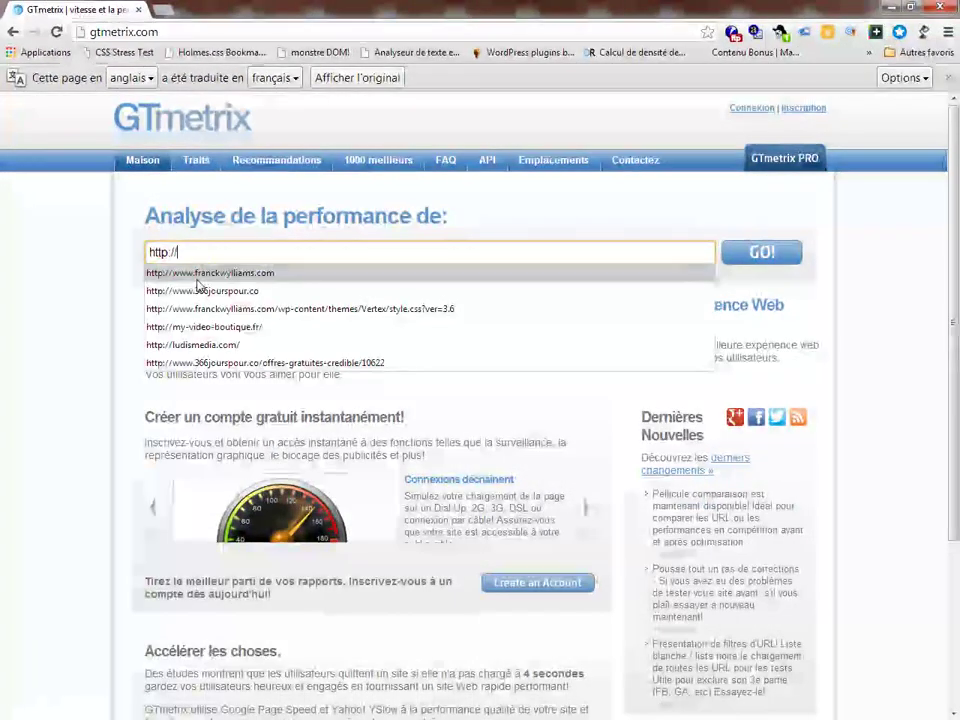
pyautogui.click(199, 276)
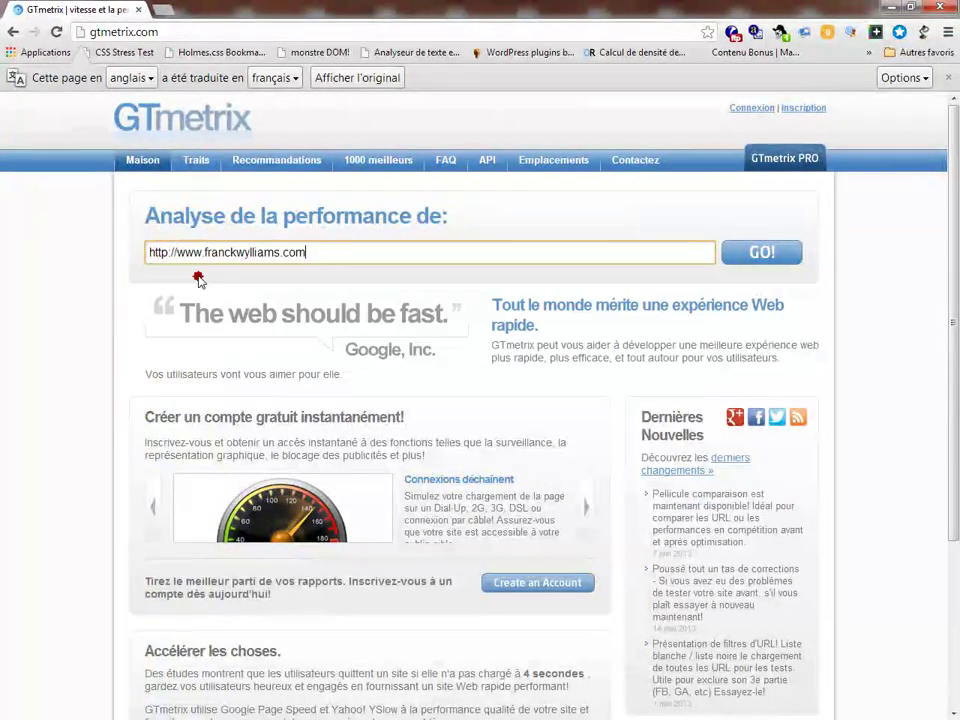
pyautogui.click(757, 256)
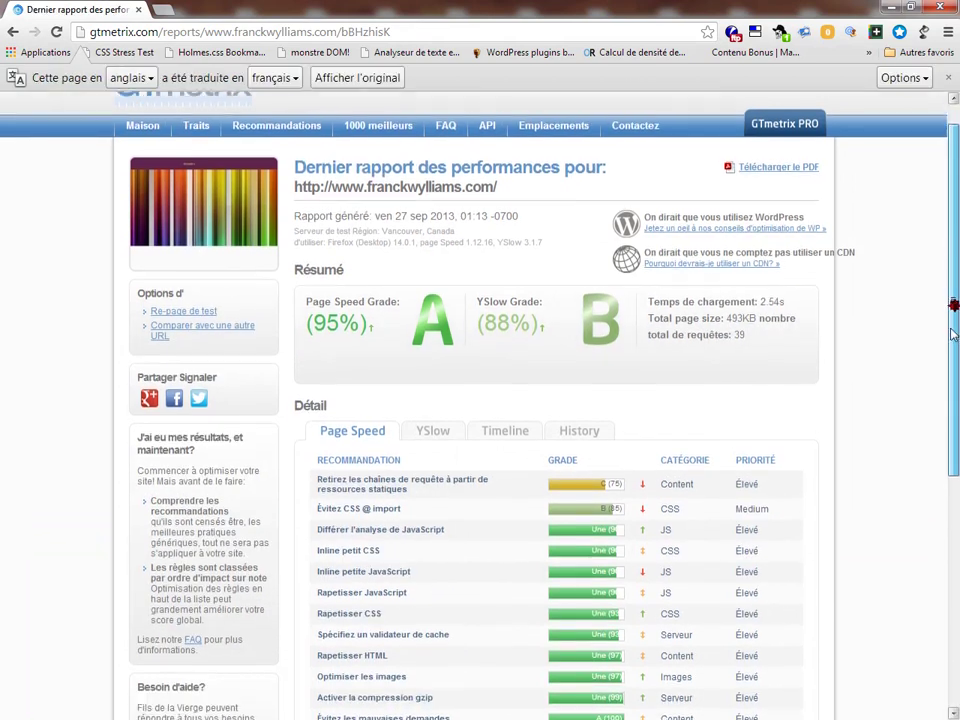
# Step: Examine the report's performance summary and the file sizes and load times in the Timeline waterfall
pyautogui.moveTo(952, 313); pyautogui.dragTo(948, 375)
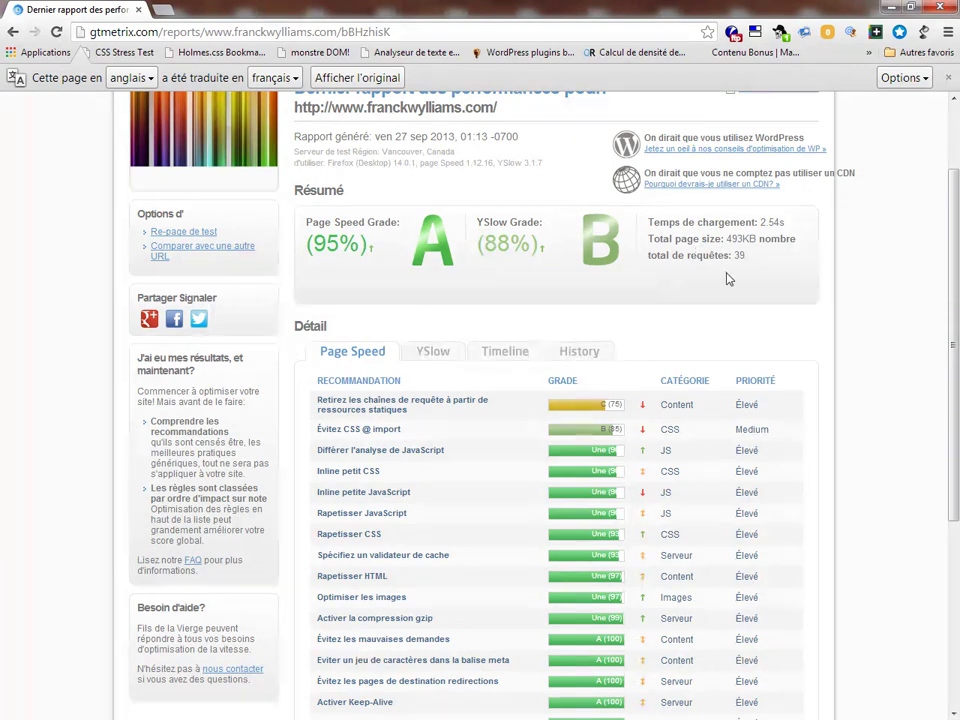
pyautogui.click(501, 356)
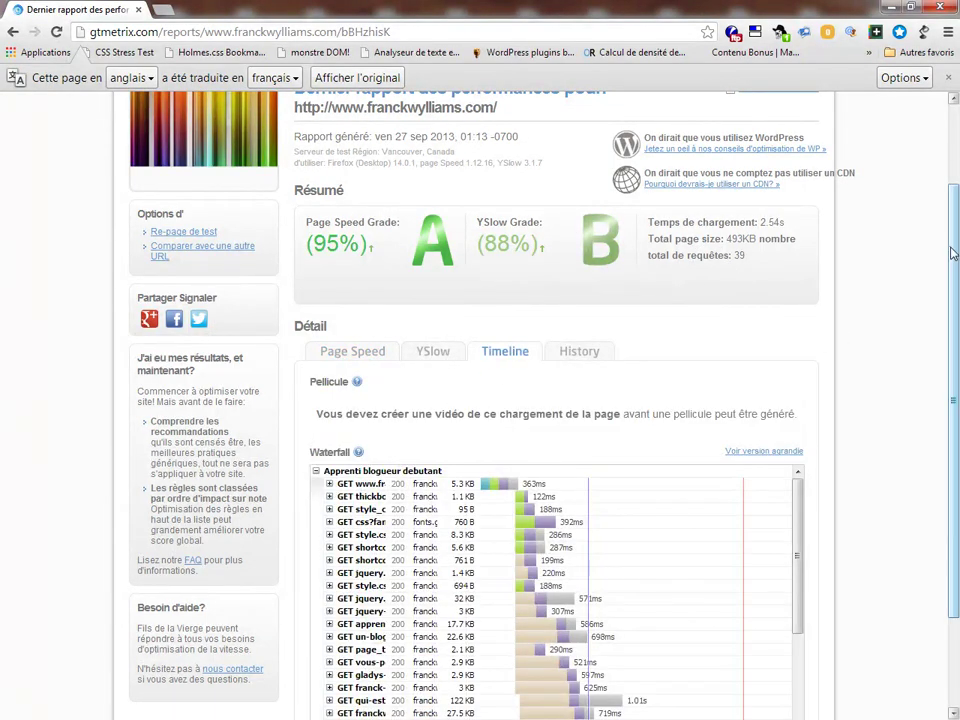
pyautogui.scroll(-3, 950, 280)
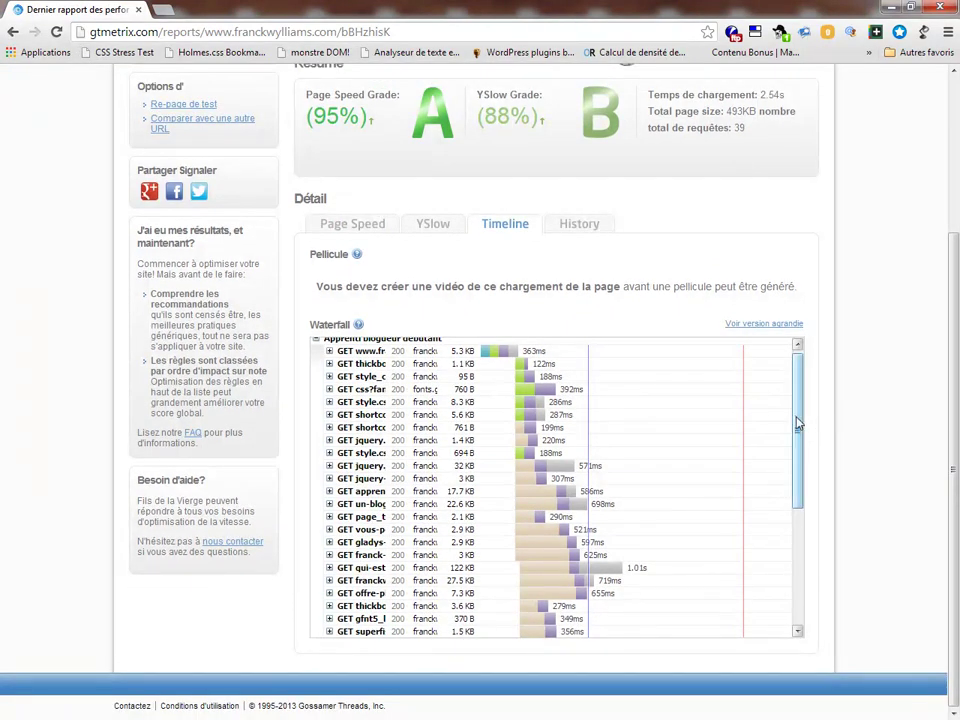
pyautogui.moveTo(797, 424); pyautogui.dragTo(806, 478)
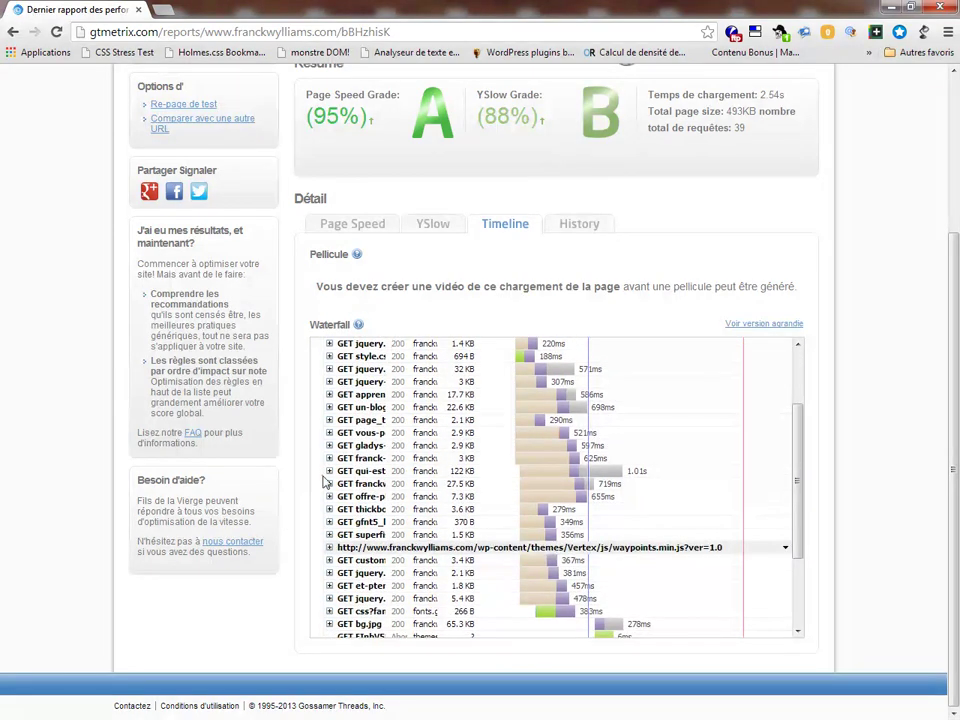